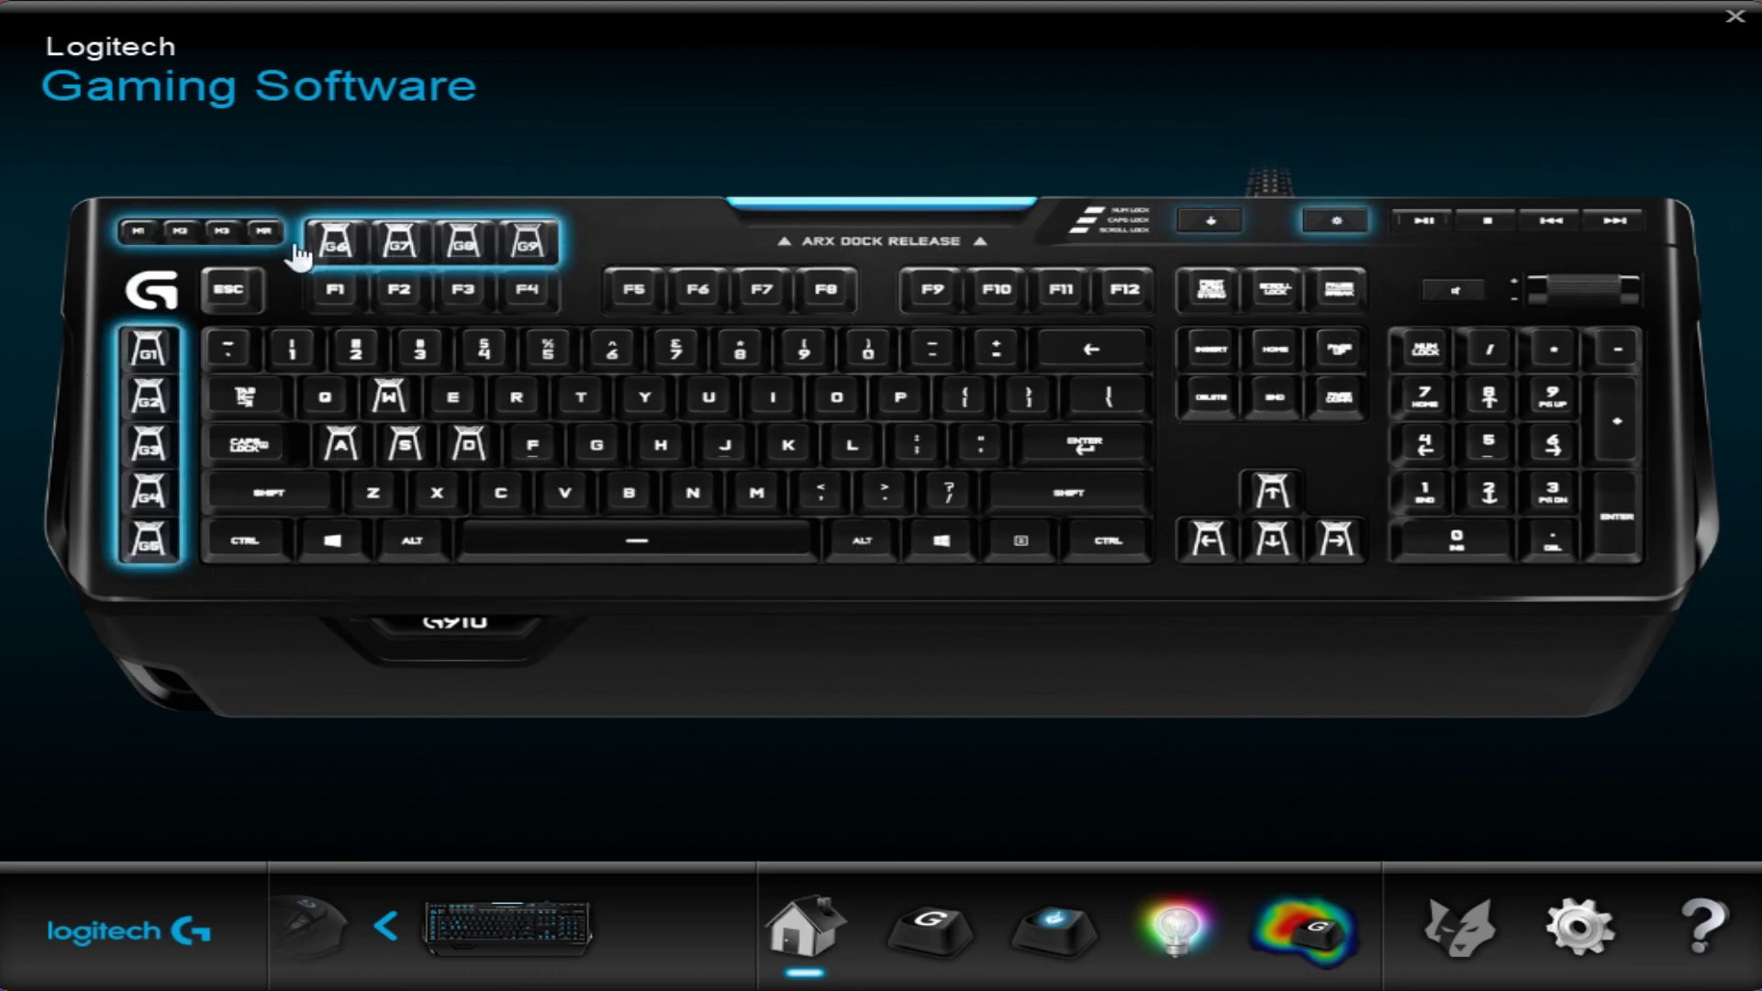
Step: View the G-key Profiles and Commands panels, then move on to the Game Mode page
click(928, 929)
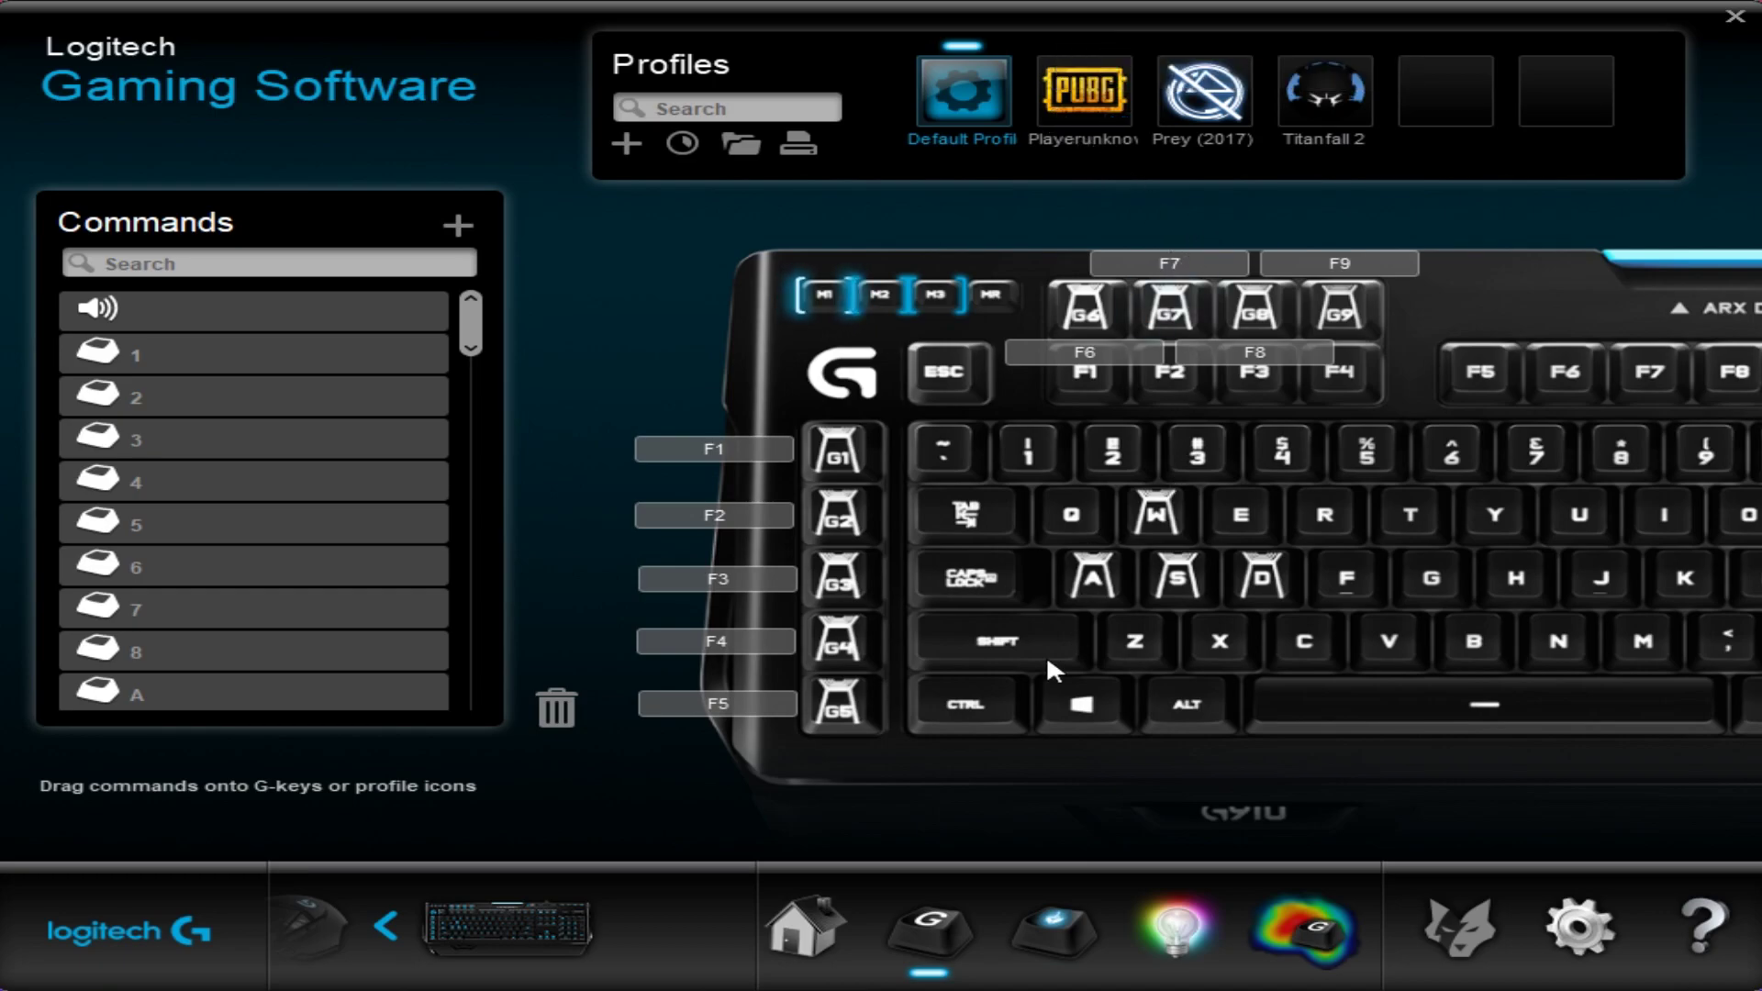
click(1054, 926)
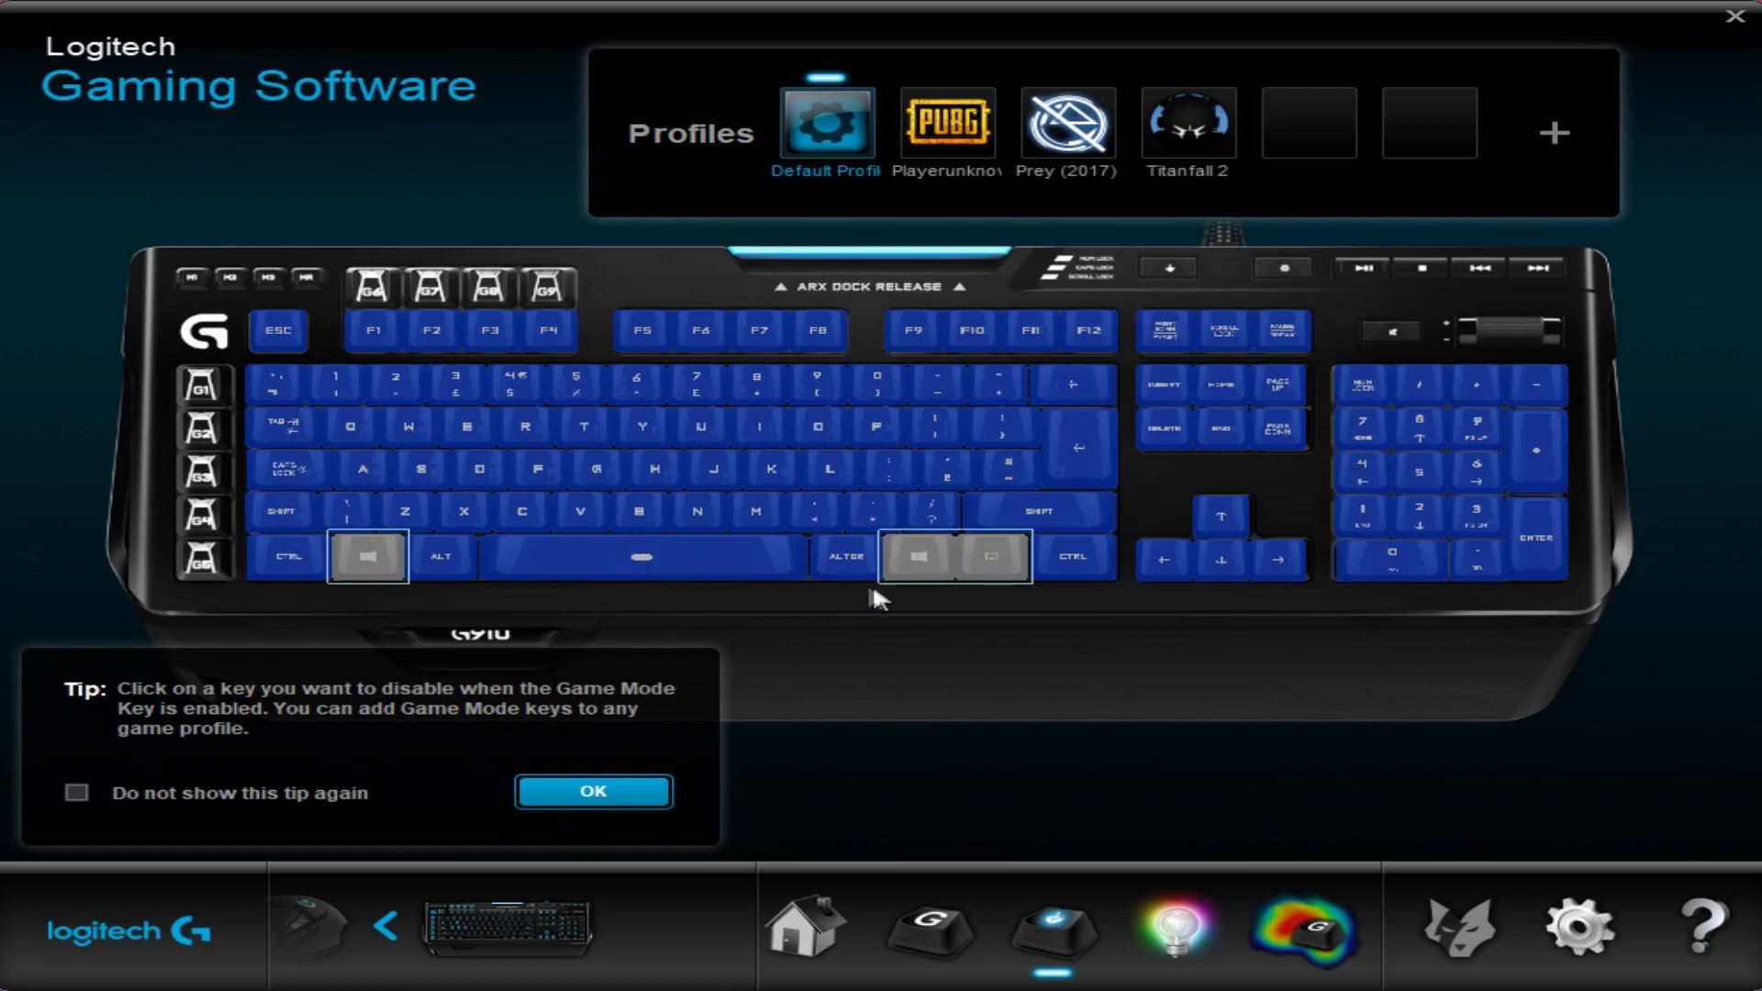
Step: Bring up the keyboard Lighting Mode settings after reviewing the disabled Windows and menu keys
click(1176, 927)
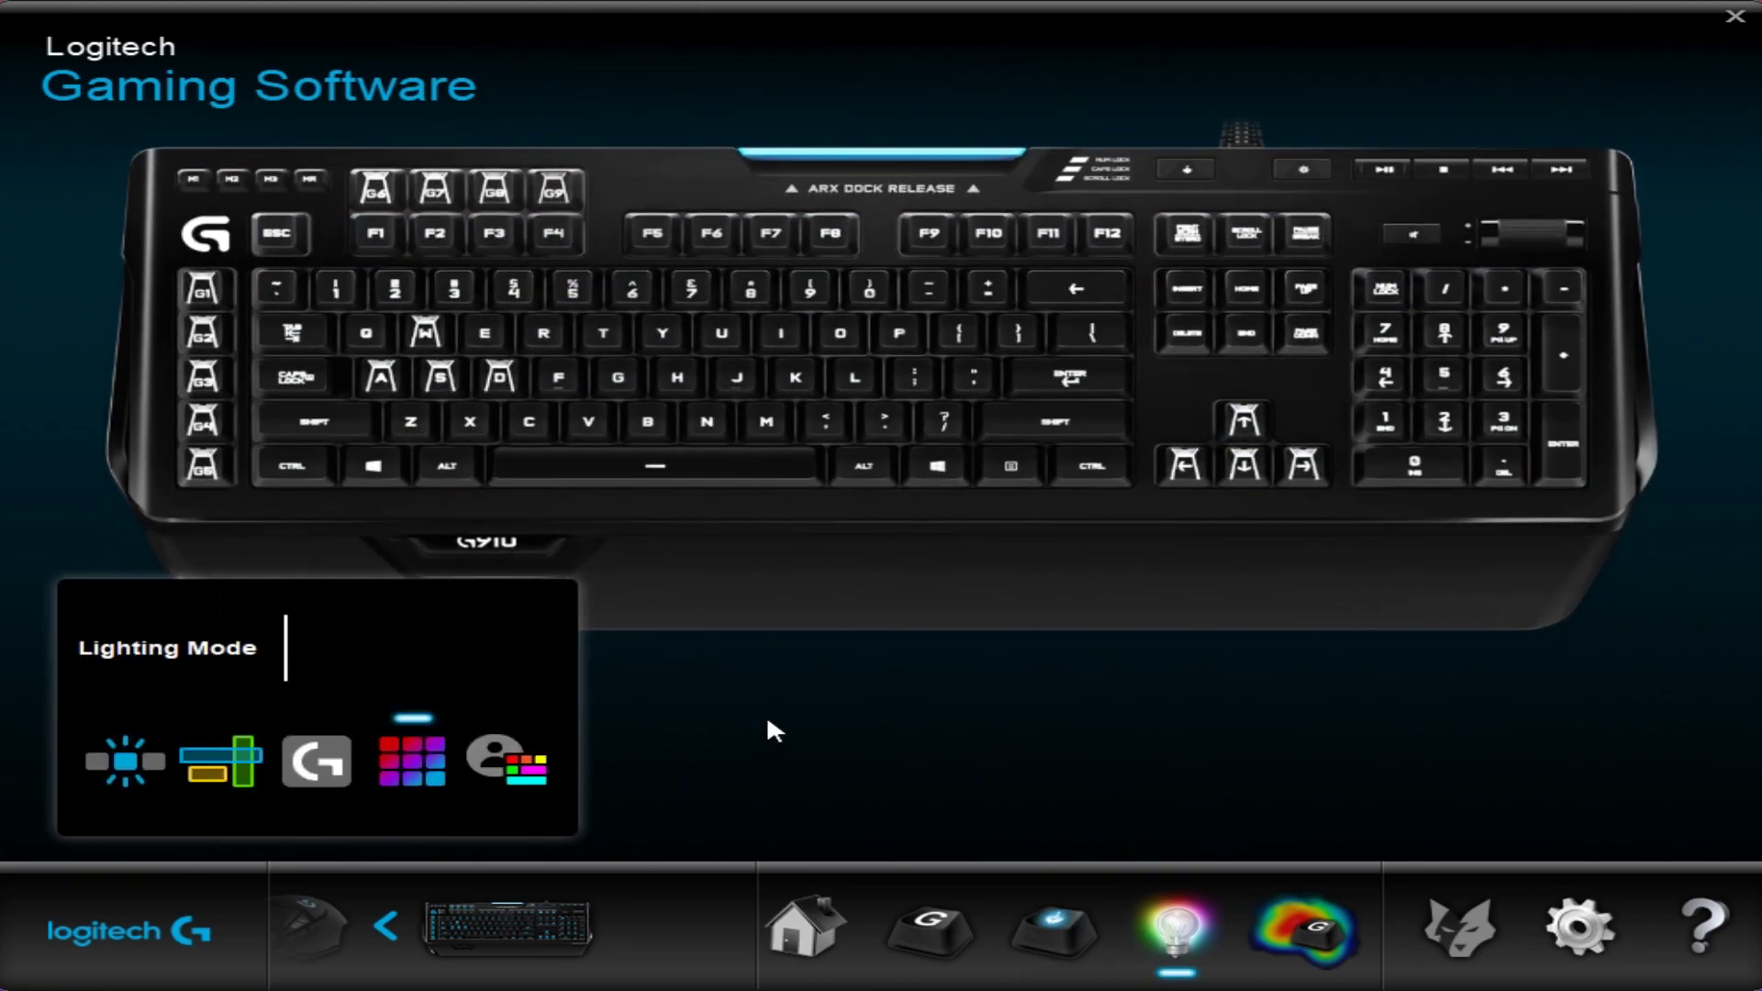
Step: Try the Fixed Color and Breathing lighting effects, then settle on Star Effect
click(1474, 653)
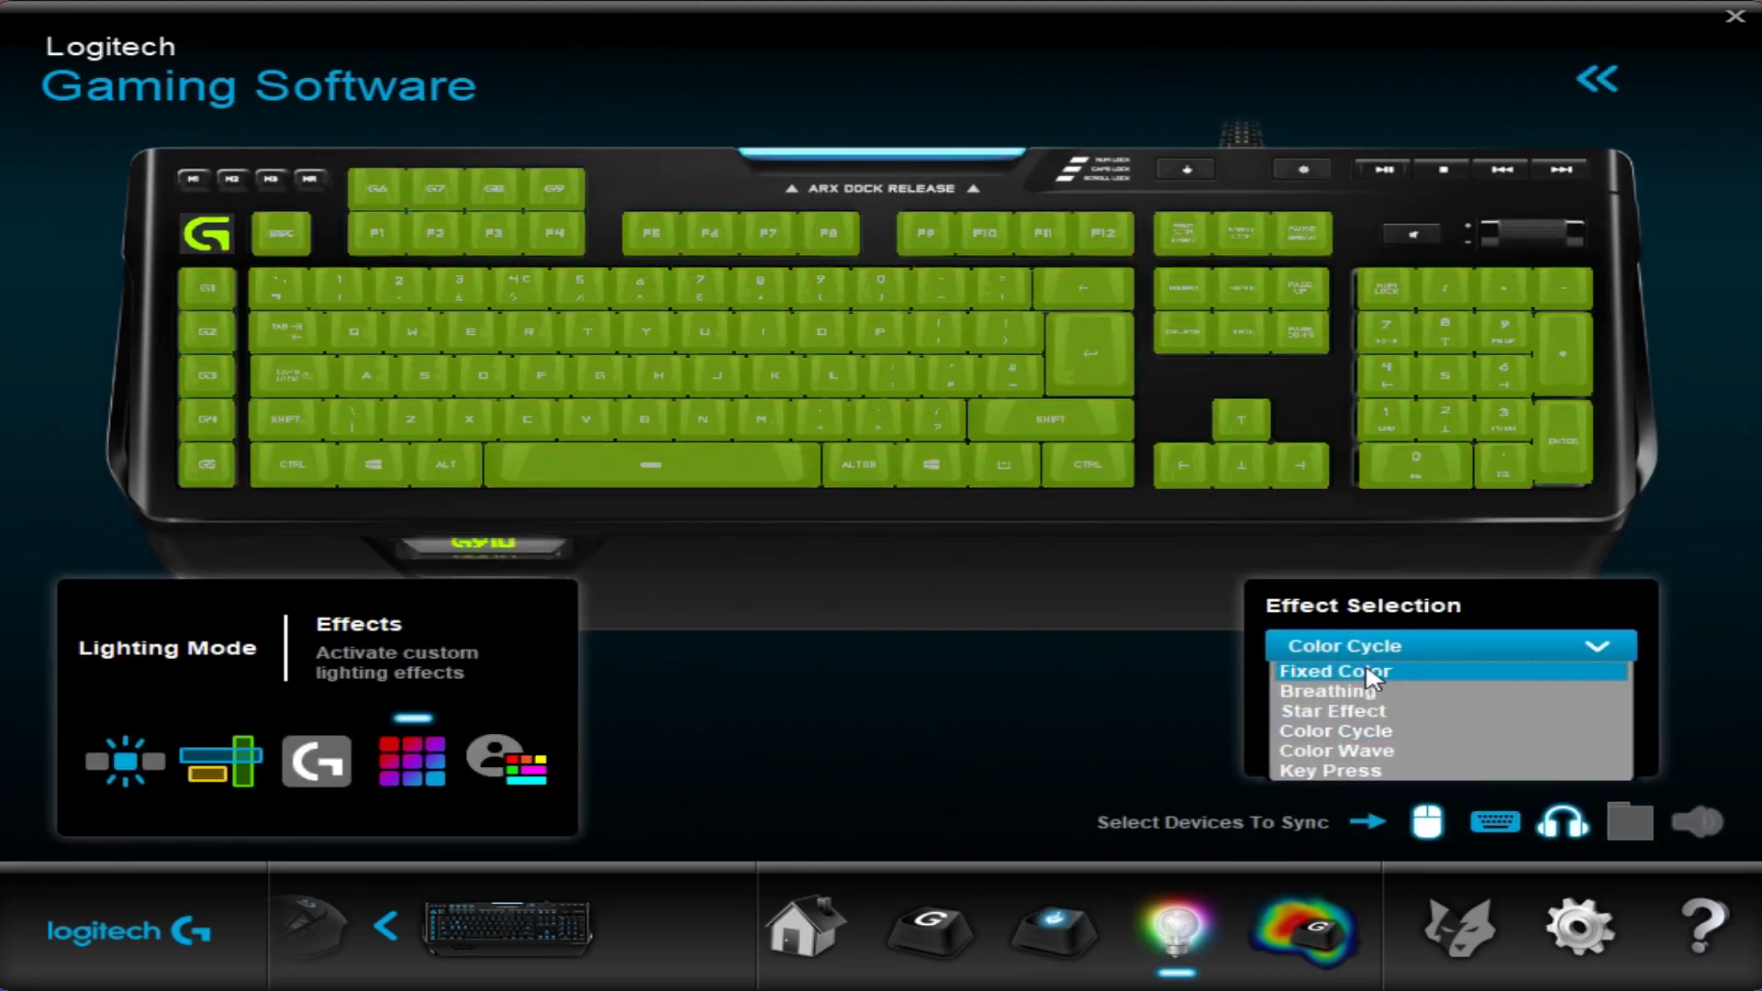
click(1376, 673)
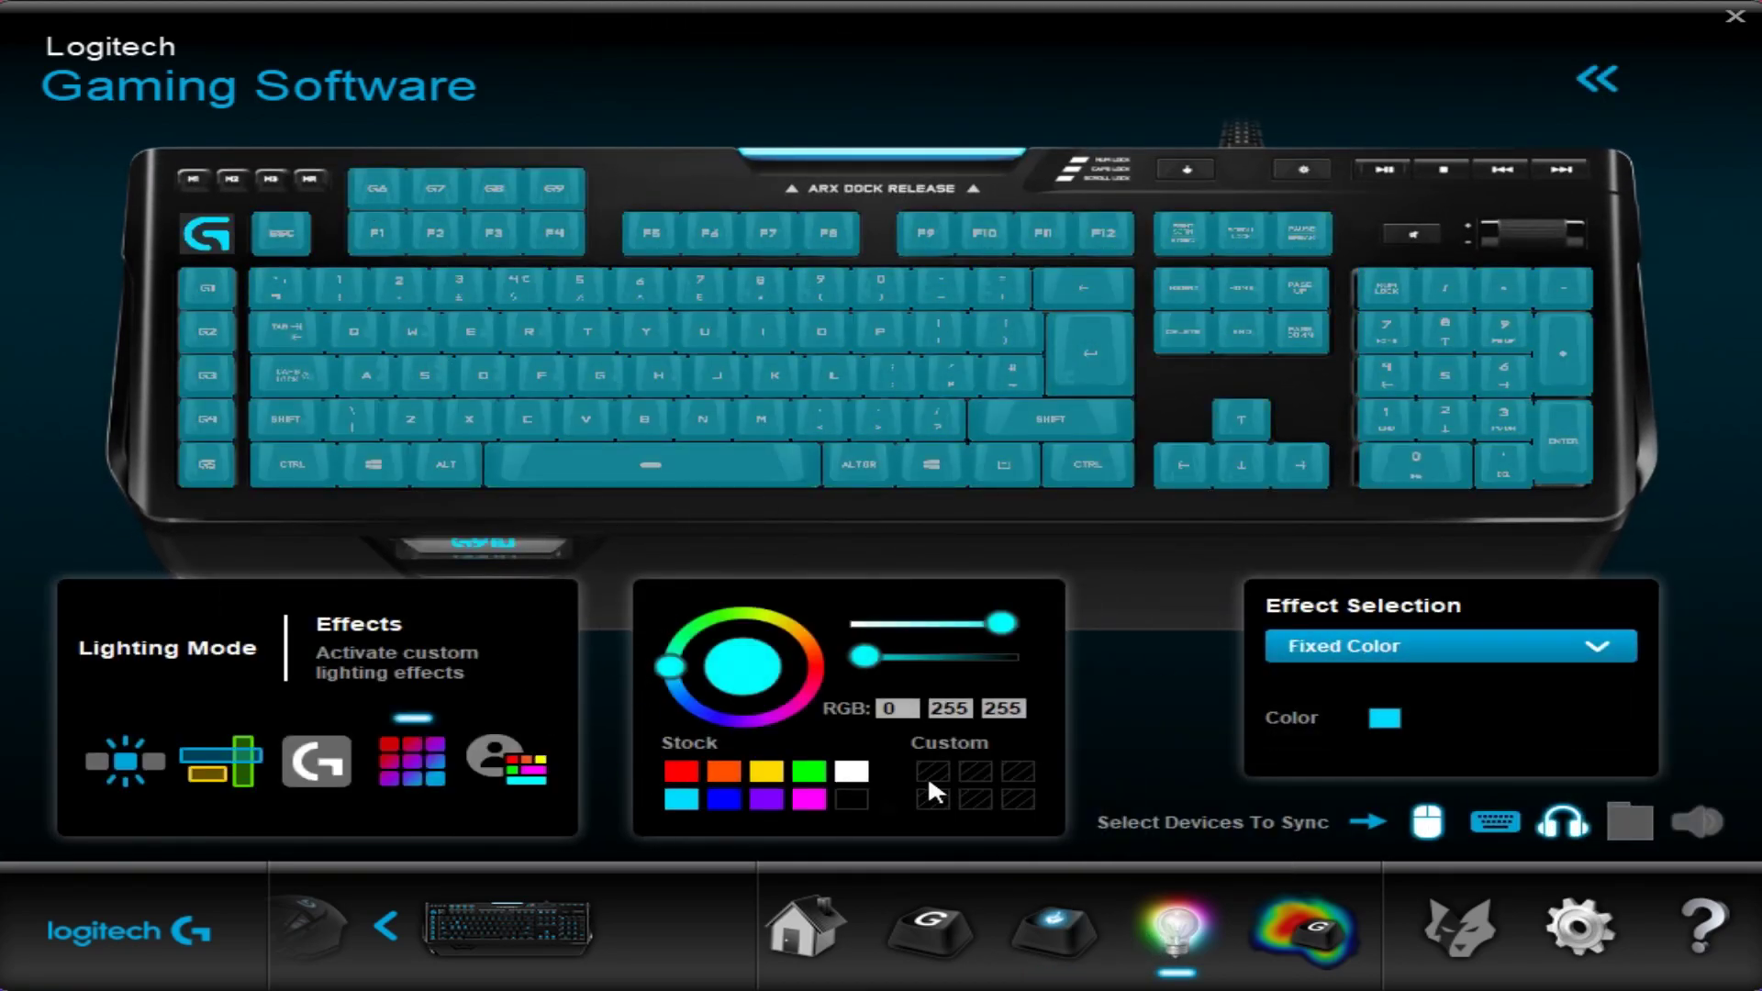
click(1425, 652)
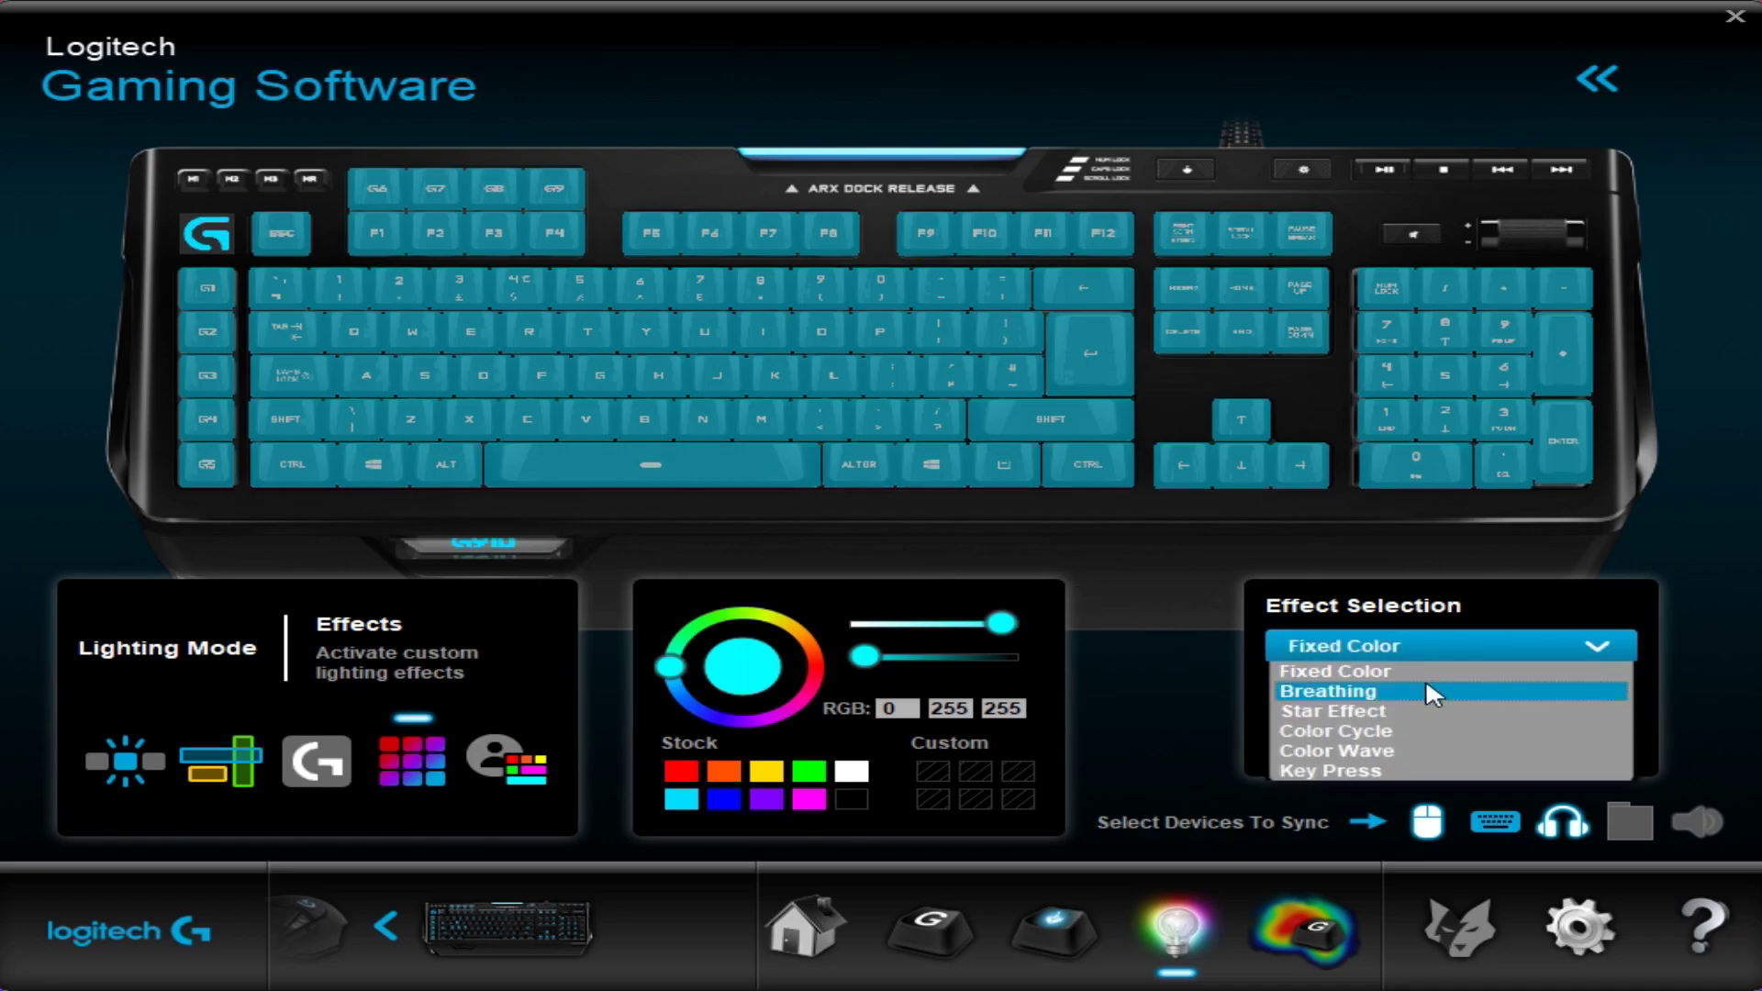
click(1422, 685)
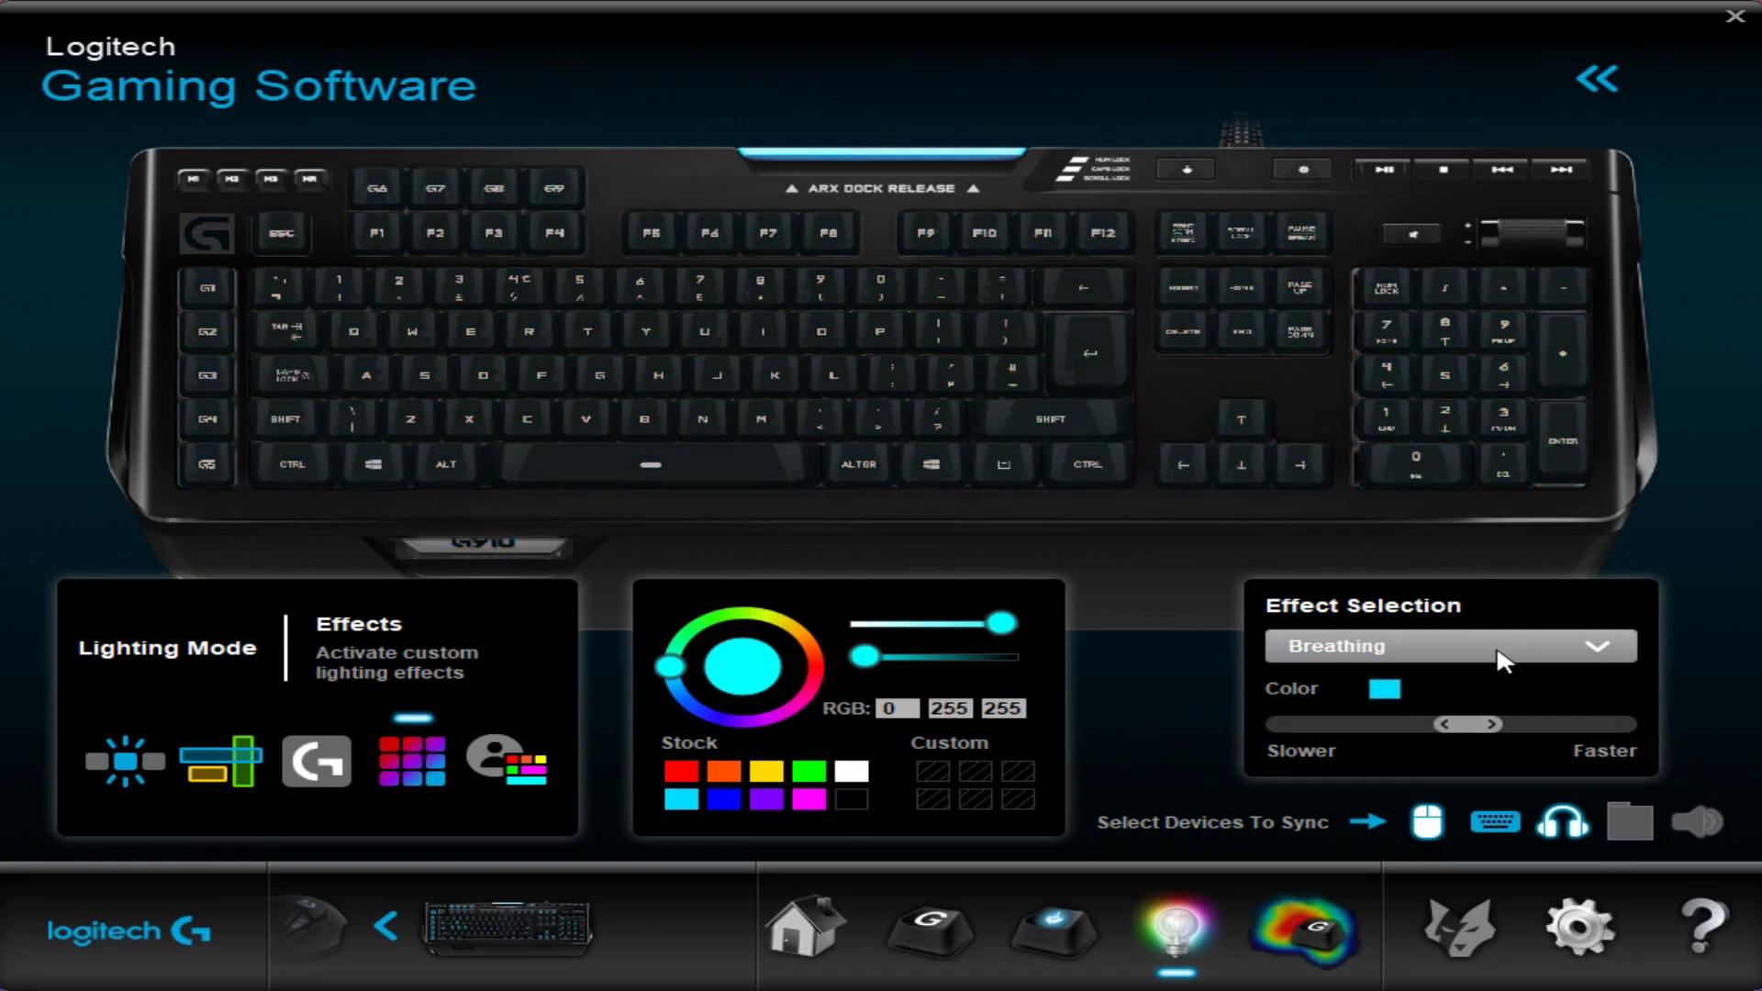
click(1450, 646)
click(1478, 713)
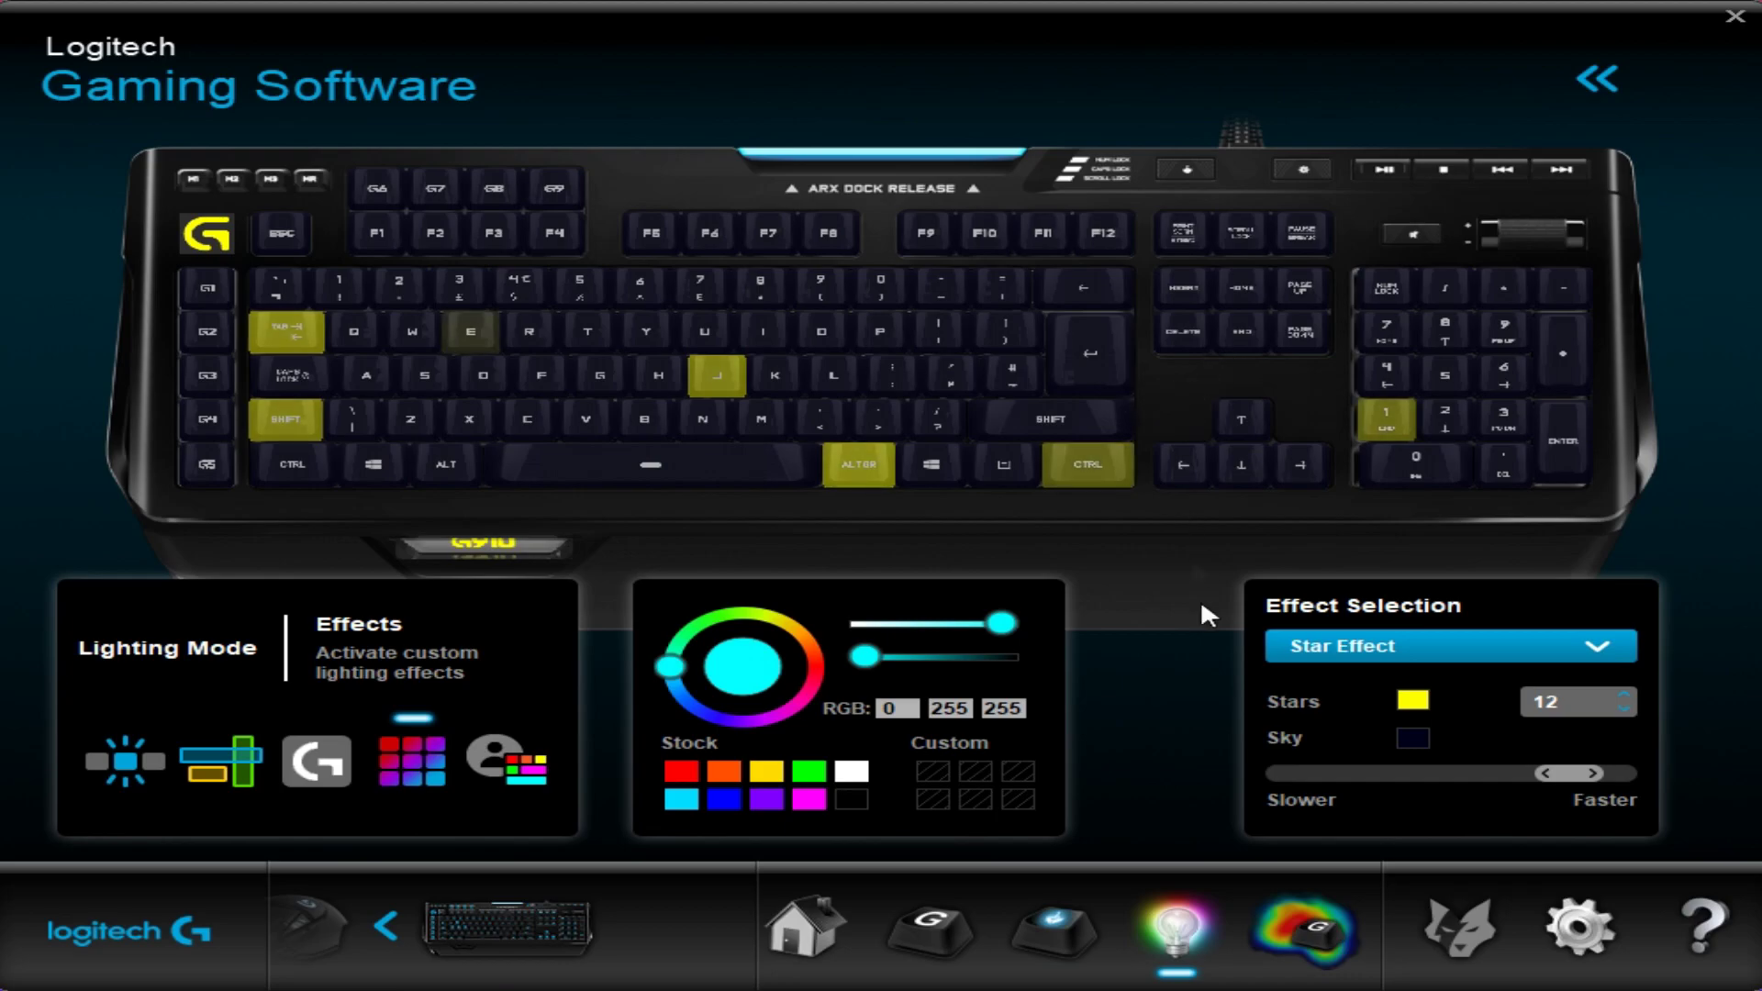
Step: Adjust the Star Effect to 12 stars, then change the lighting to Color Cycle
click(1556, 703)
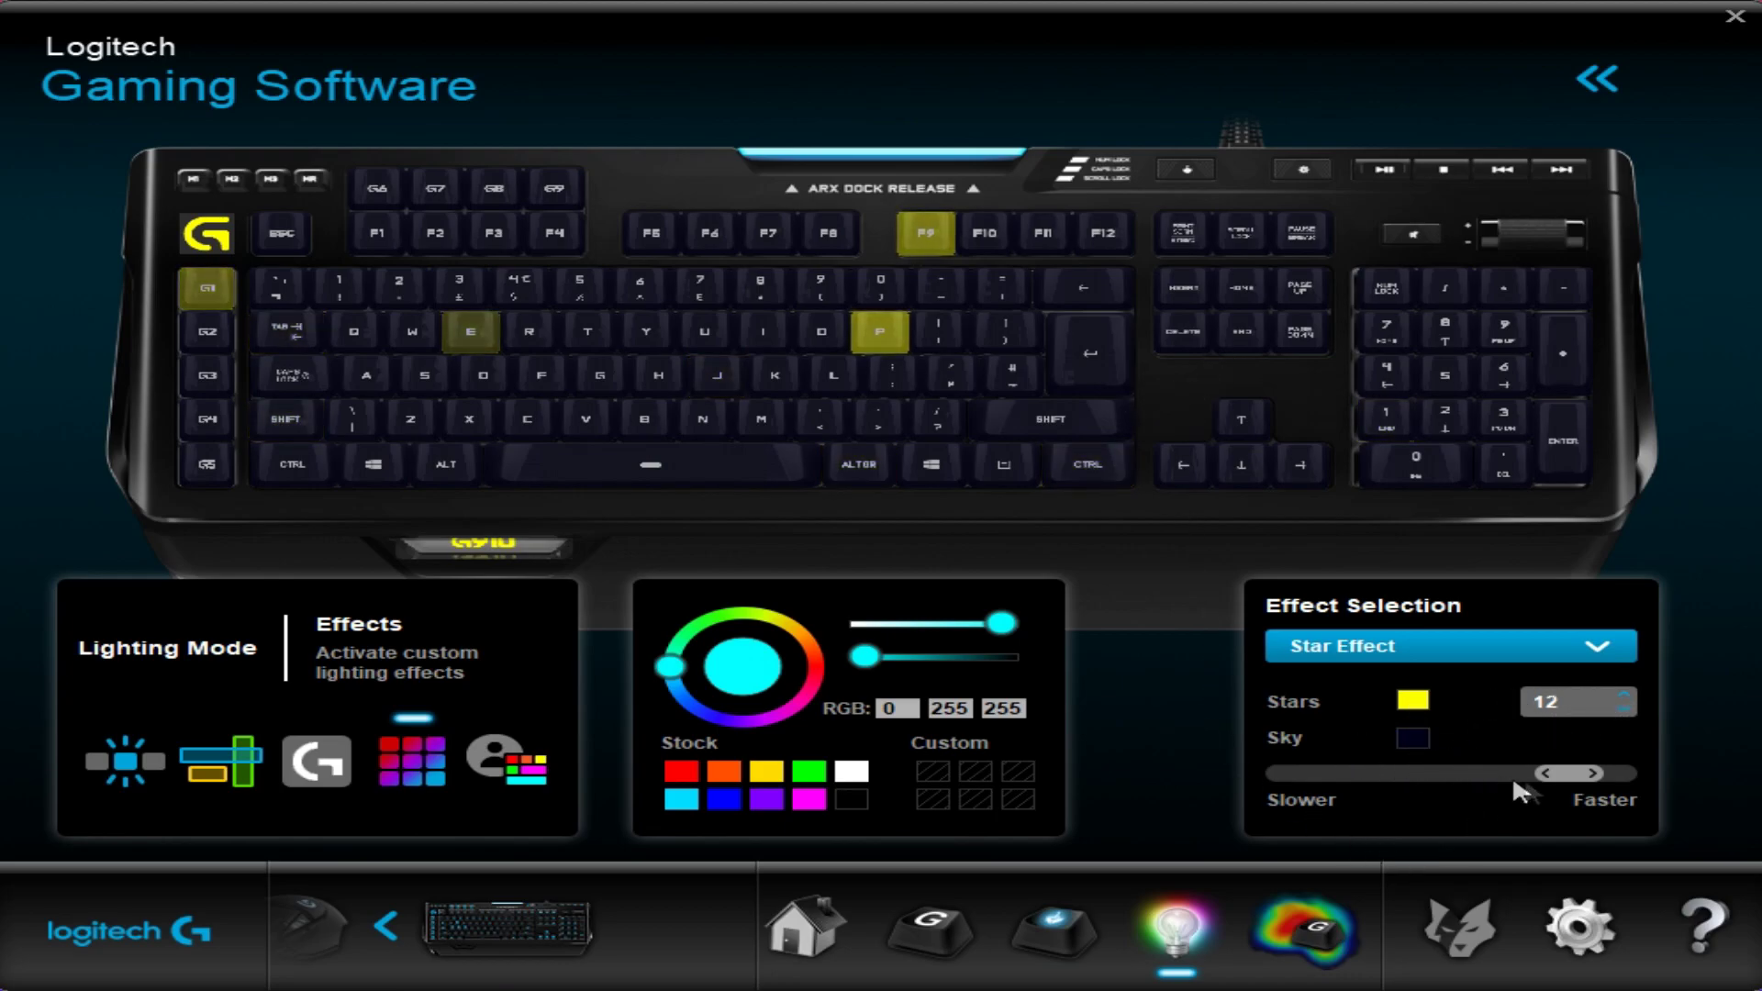
click(1575, 647)
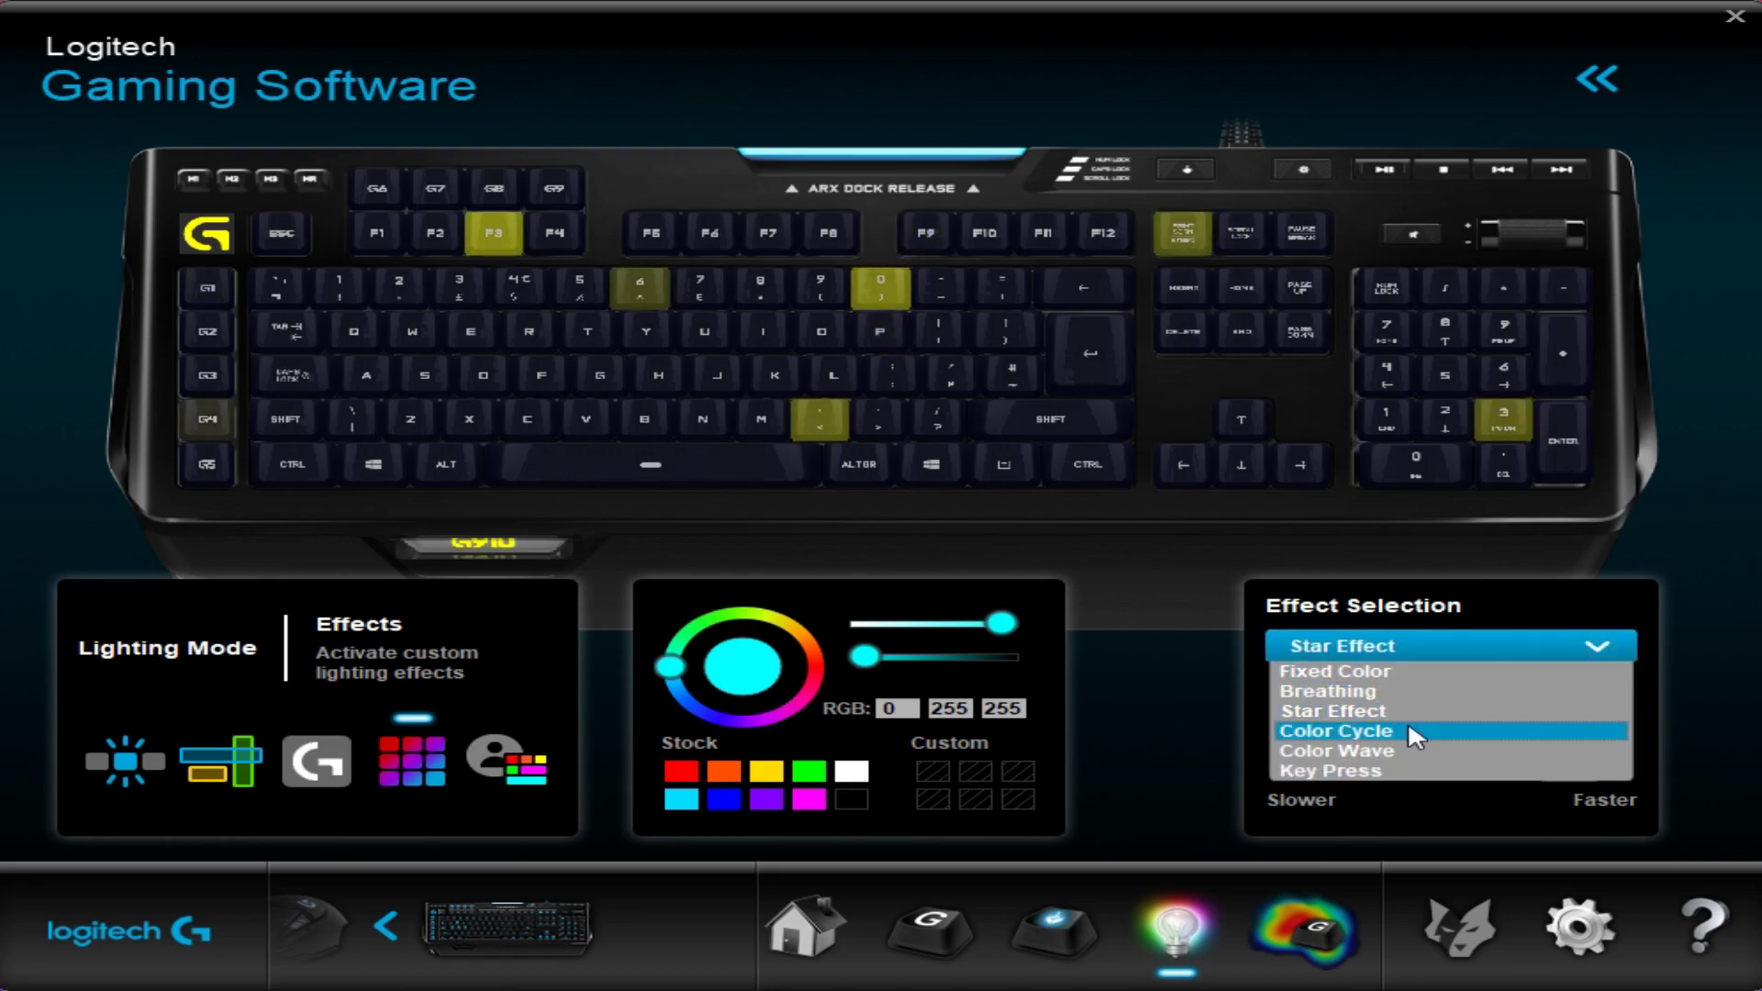
click(1413, 734)
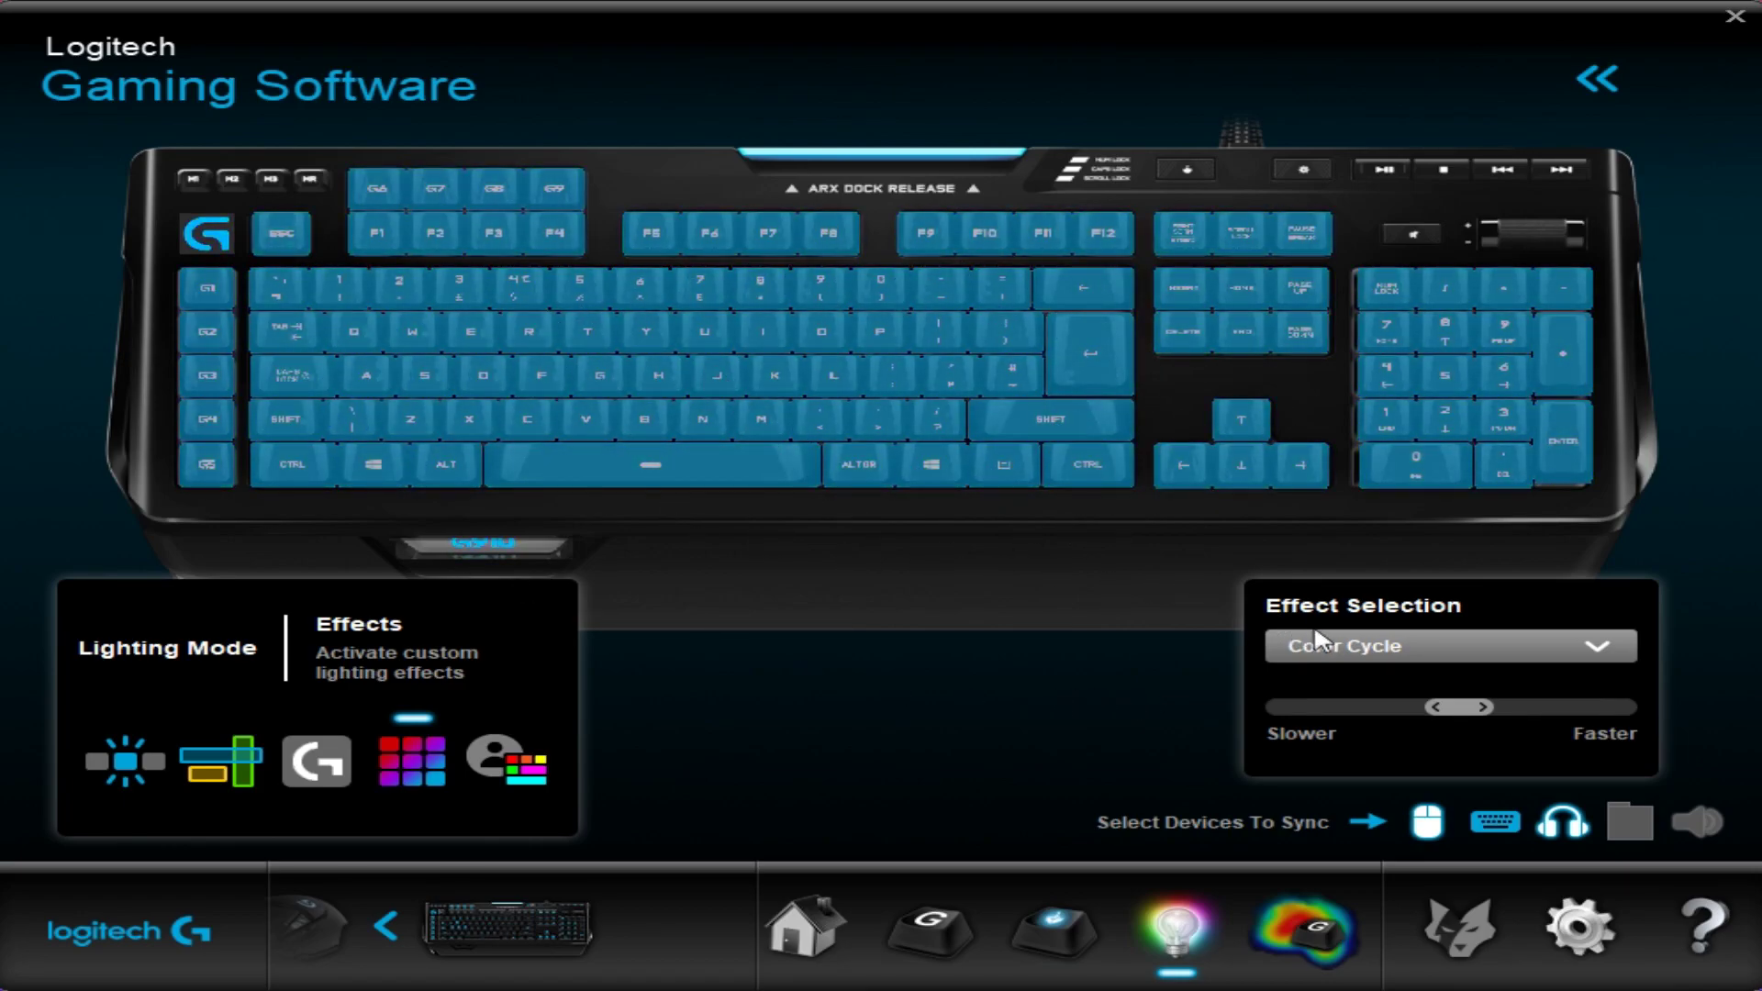
Step: Switch the keyboard lighting from Color Cycle to the Color Wave effect
click(1310, 645)
click(1285, 744)
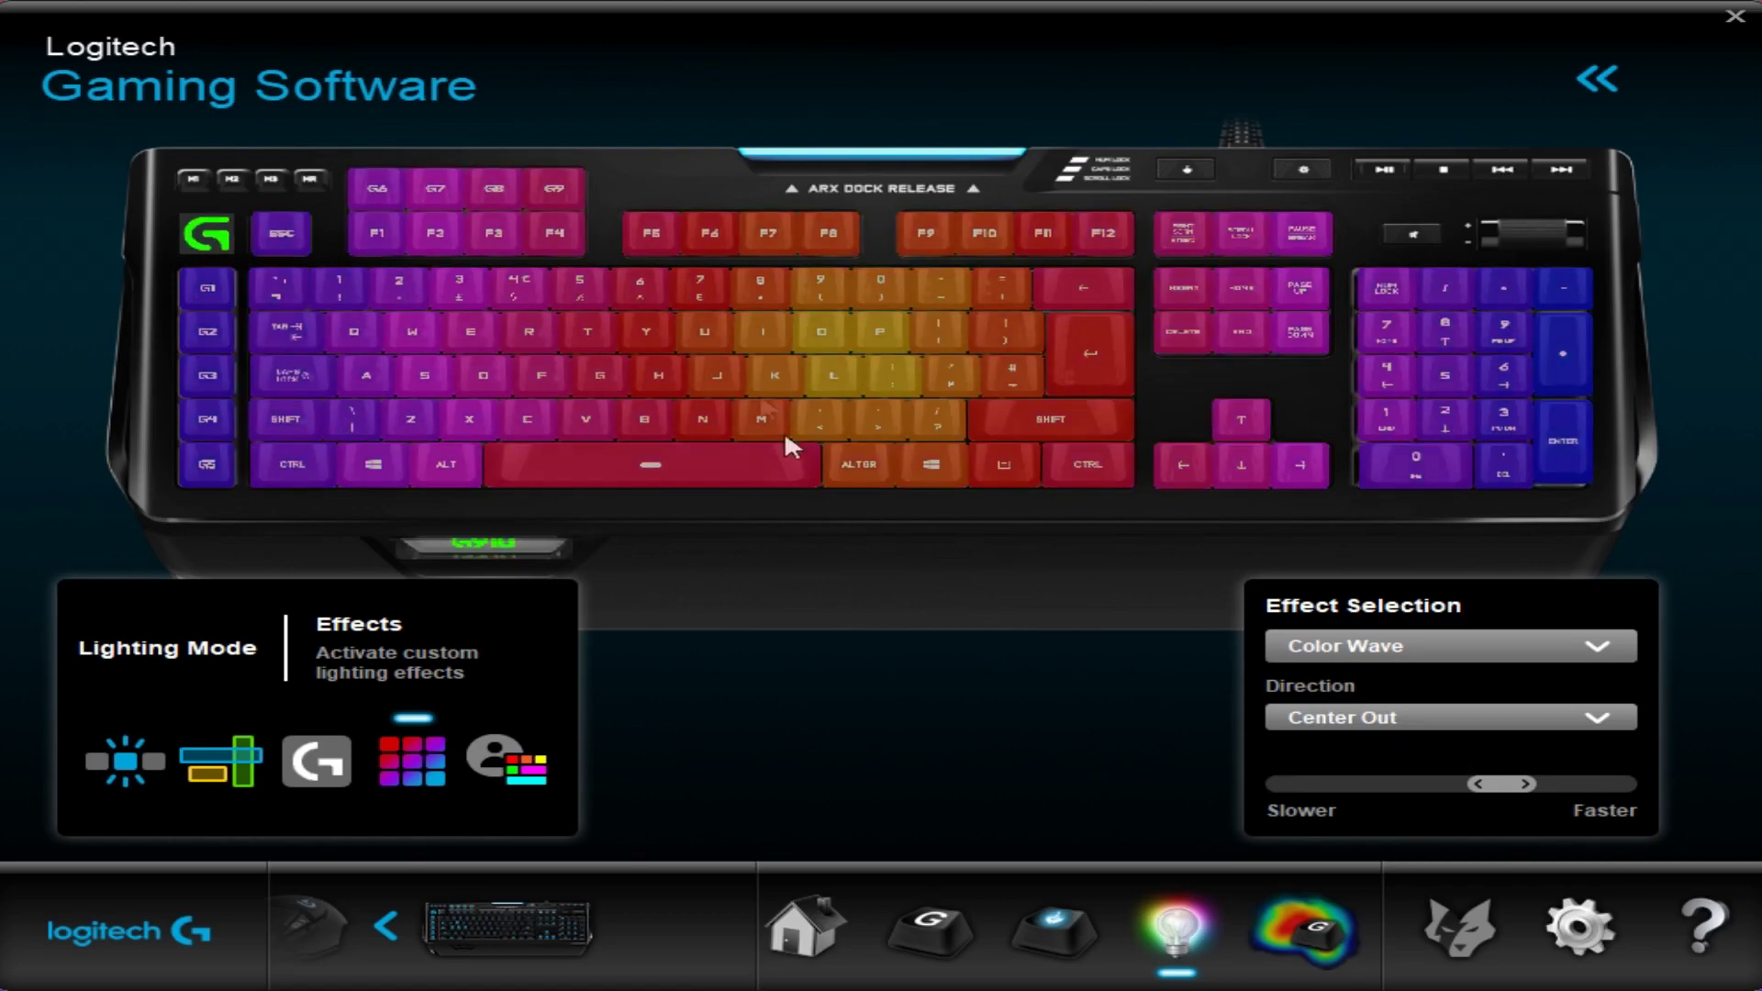
click(1385, 642)
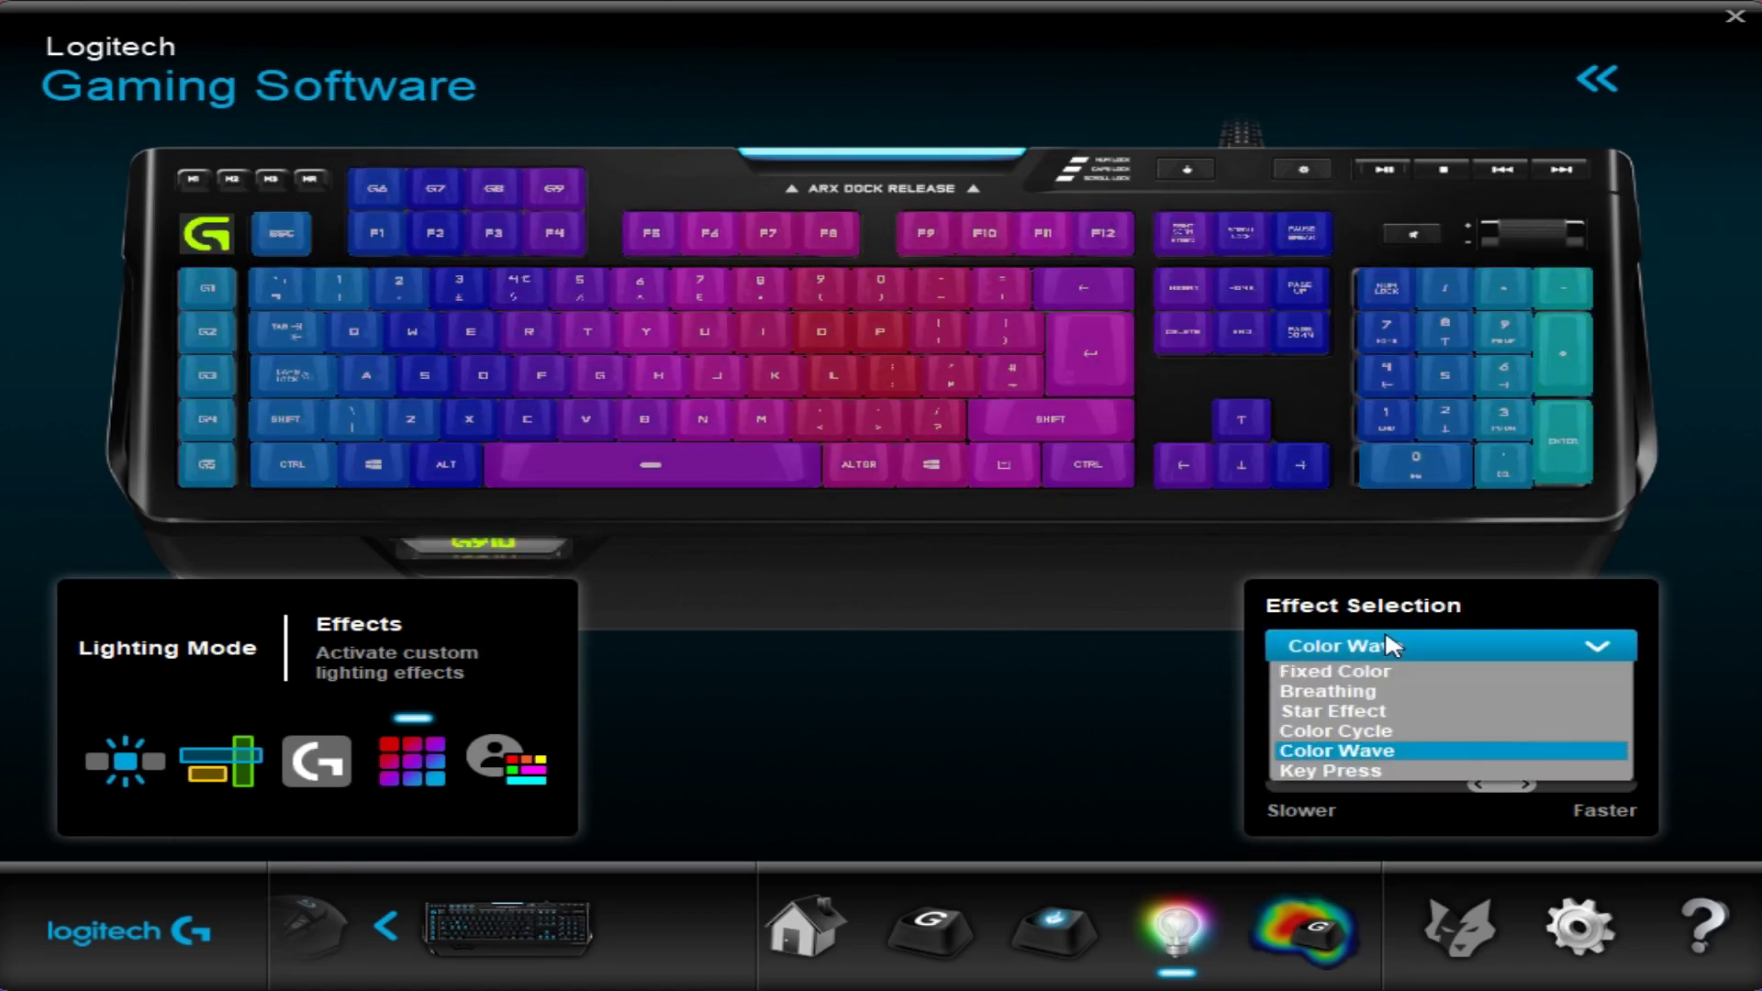
click(1509, 643)
Step: Run the Color Wave horizontally, then vertically, before switching to the Key Press effect
click(1397, 720)
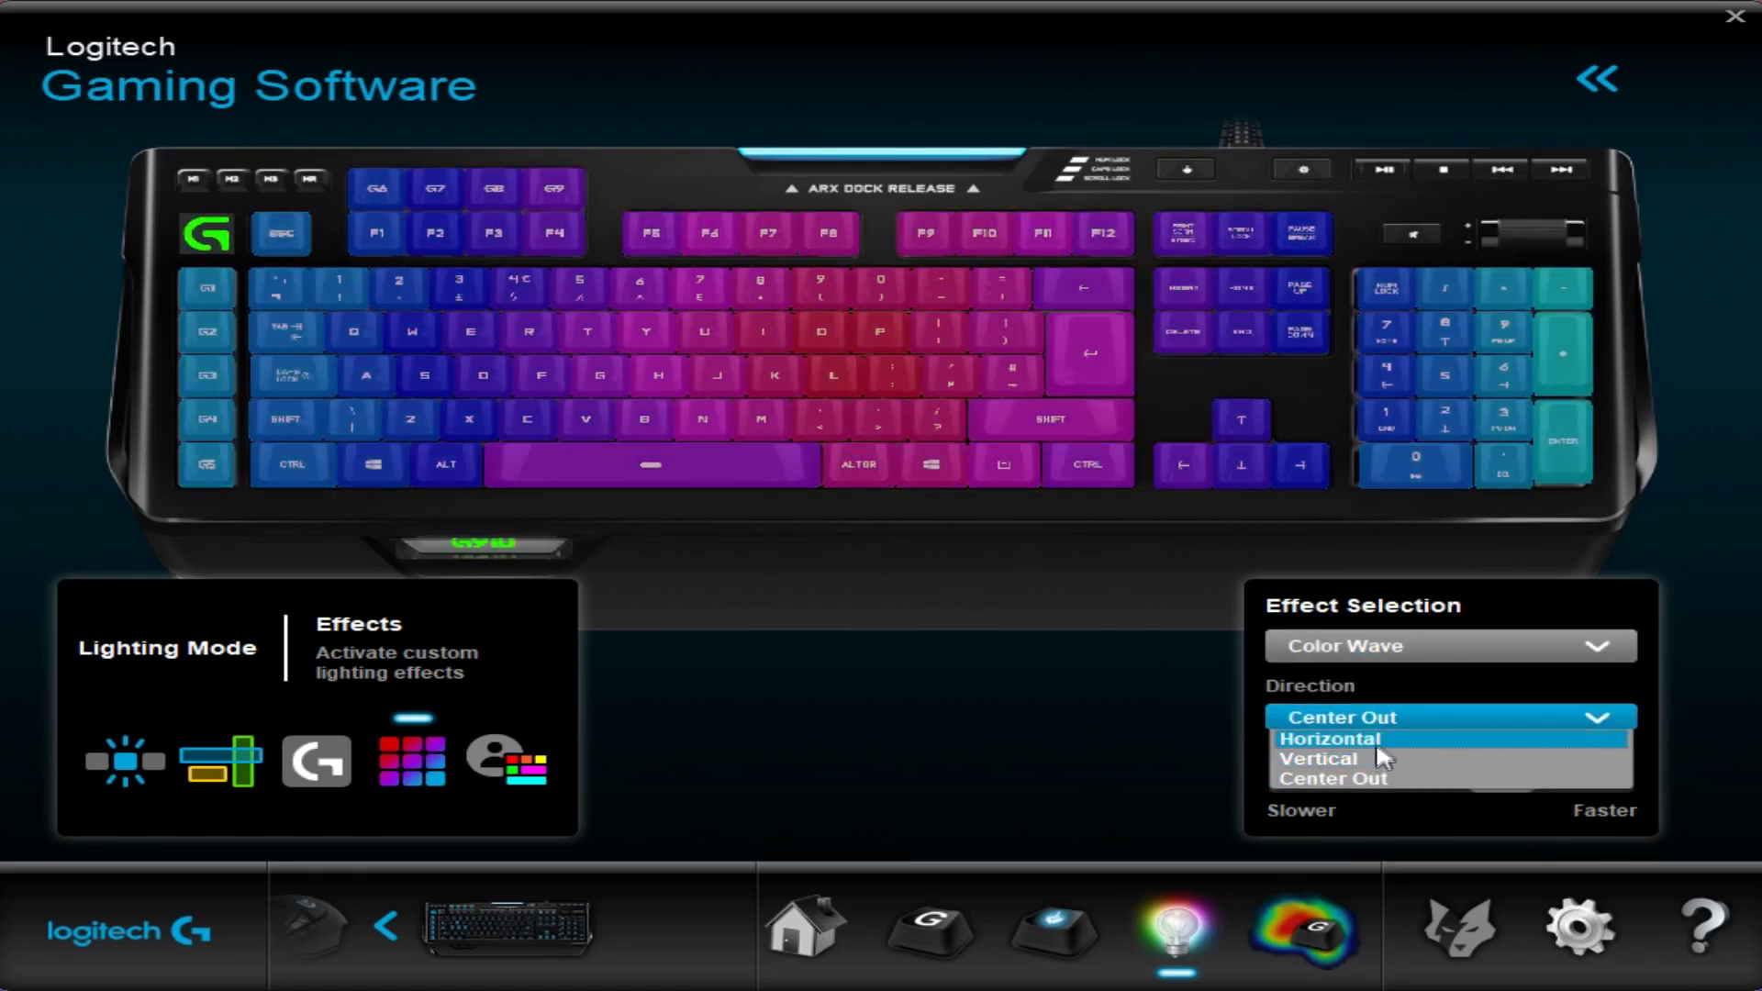
click(1375, 739)
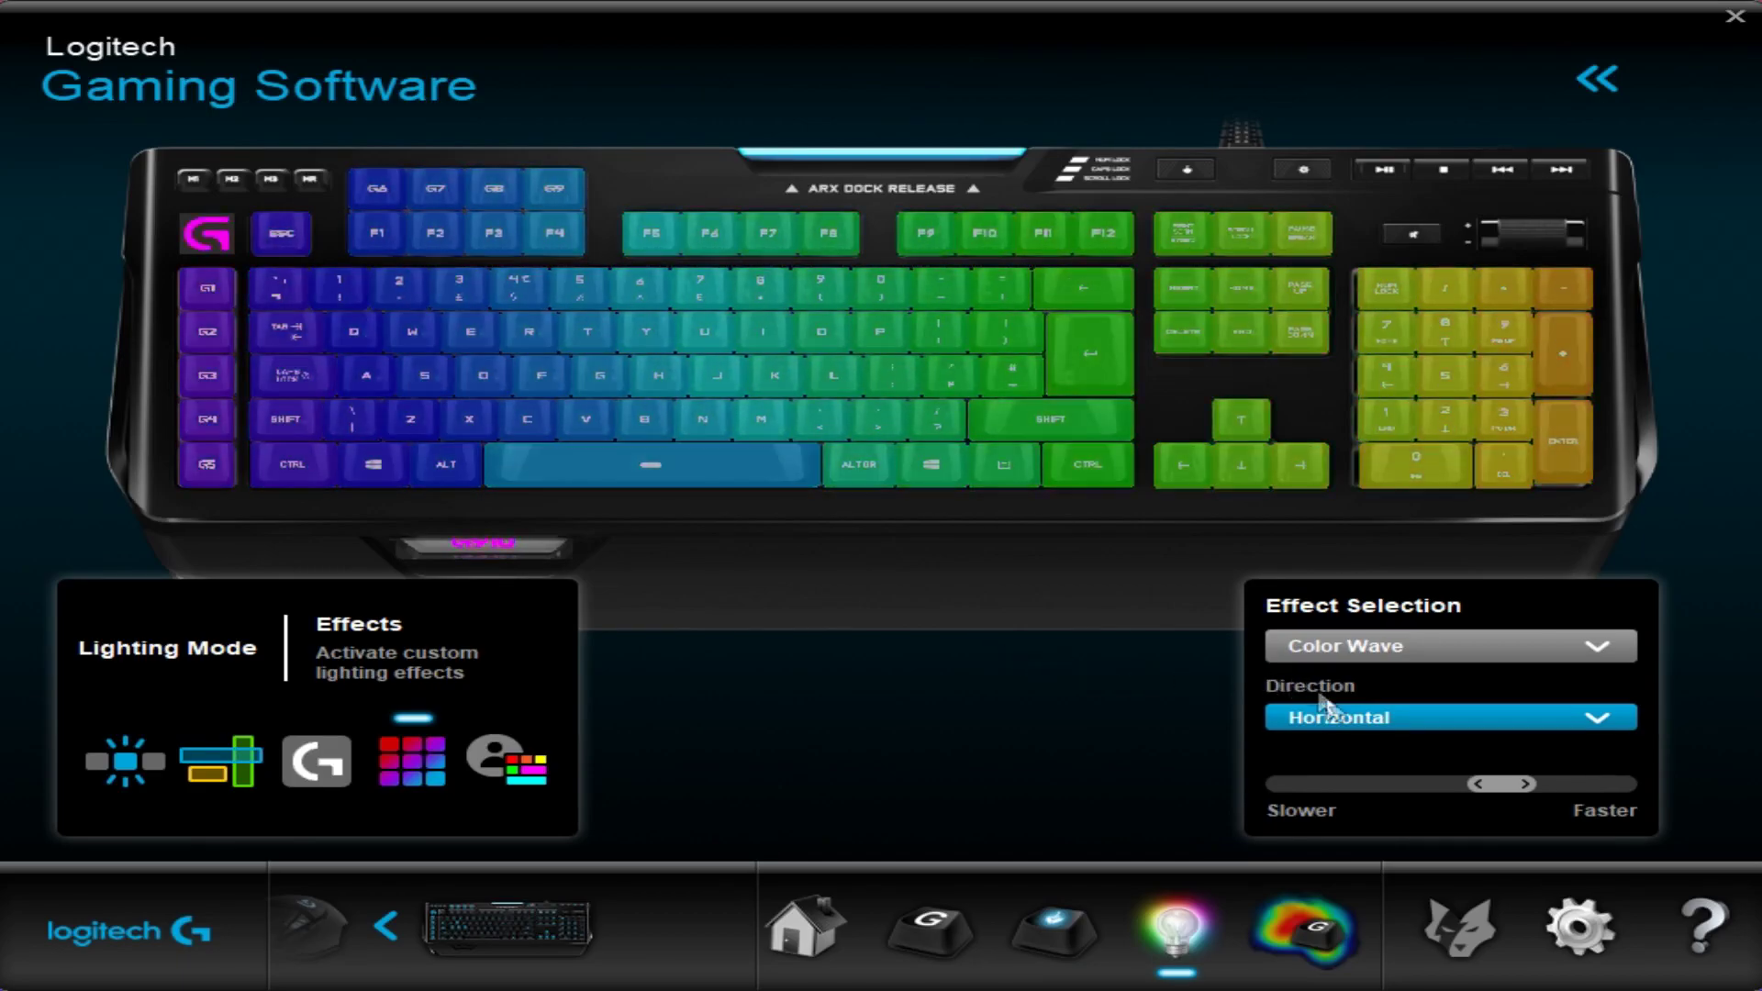
click(1321, 716)
click(1361, 760)
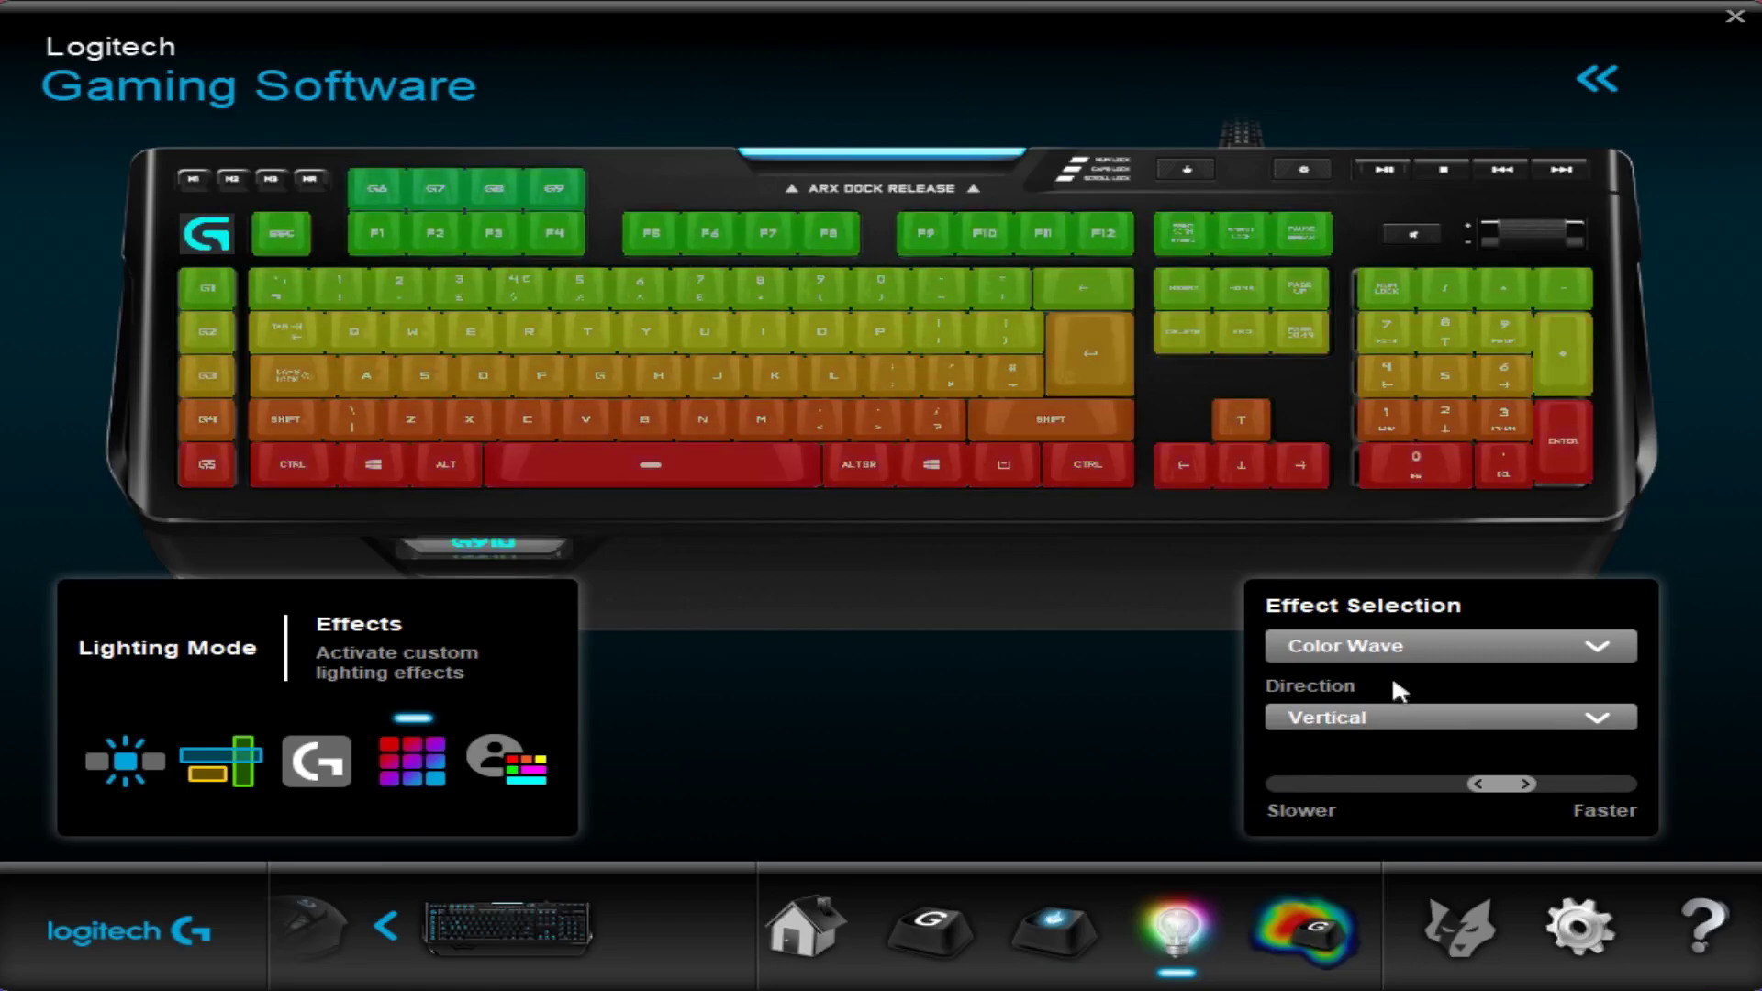
click(1377, 647)
click(1380, 762)
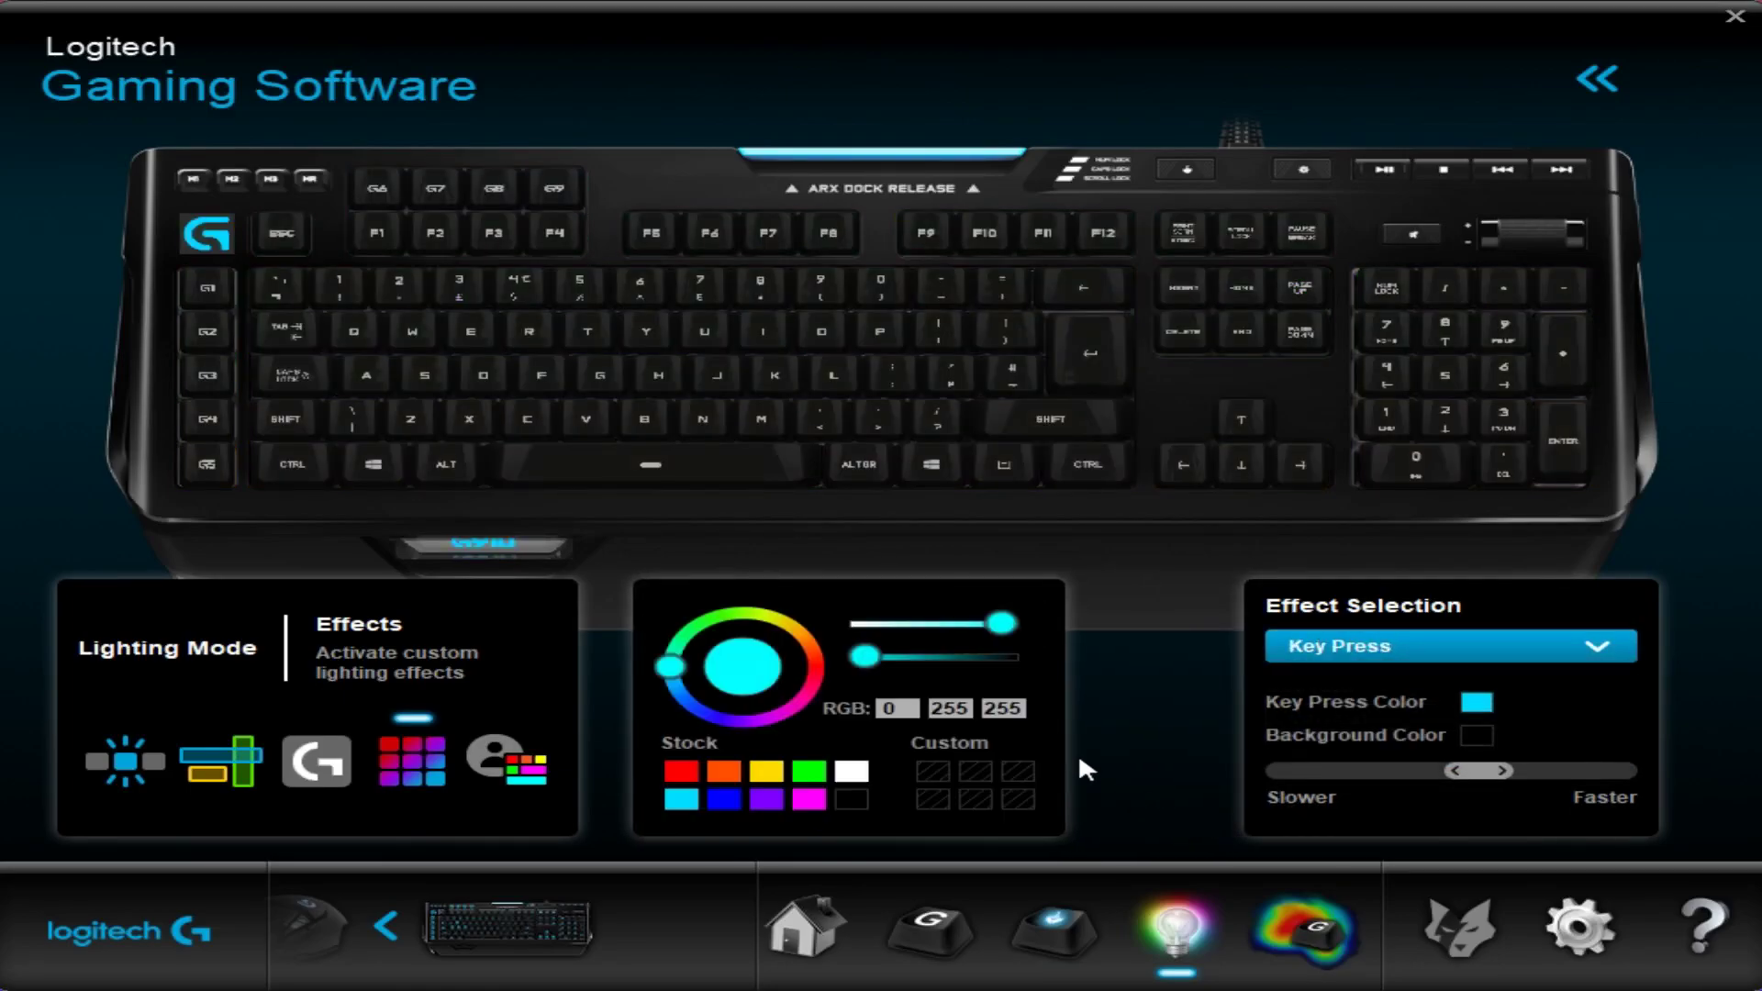
Step: Preview the cyan Key Press lighting by typing S, D, R, G, space and A, then open the heatmap
key(s)
key(d)
key(r)
key(g)
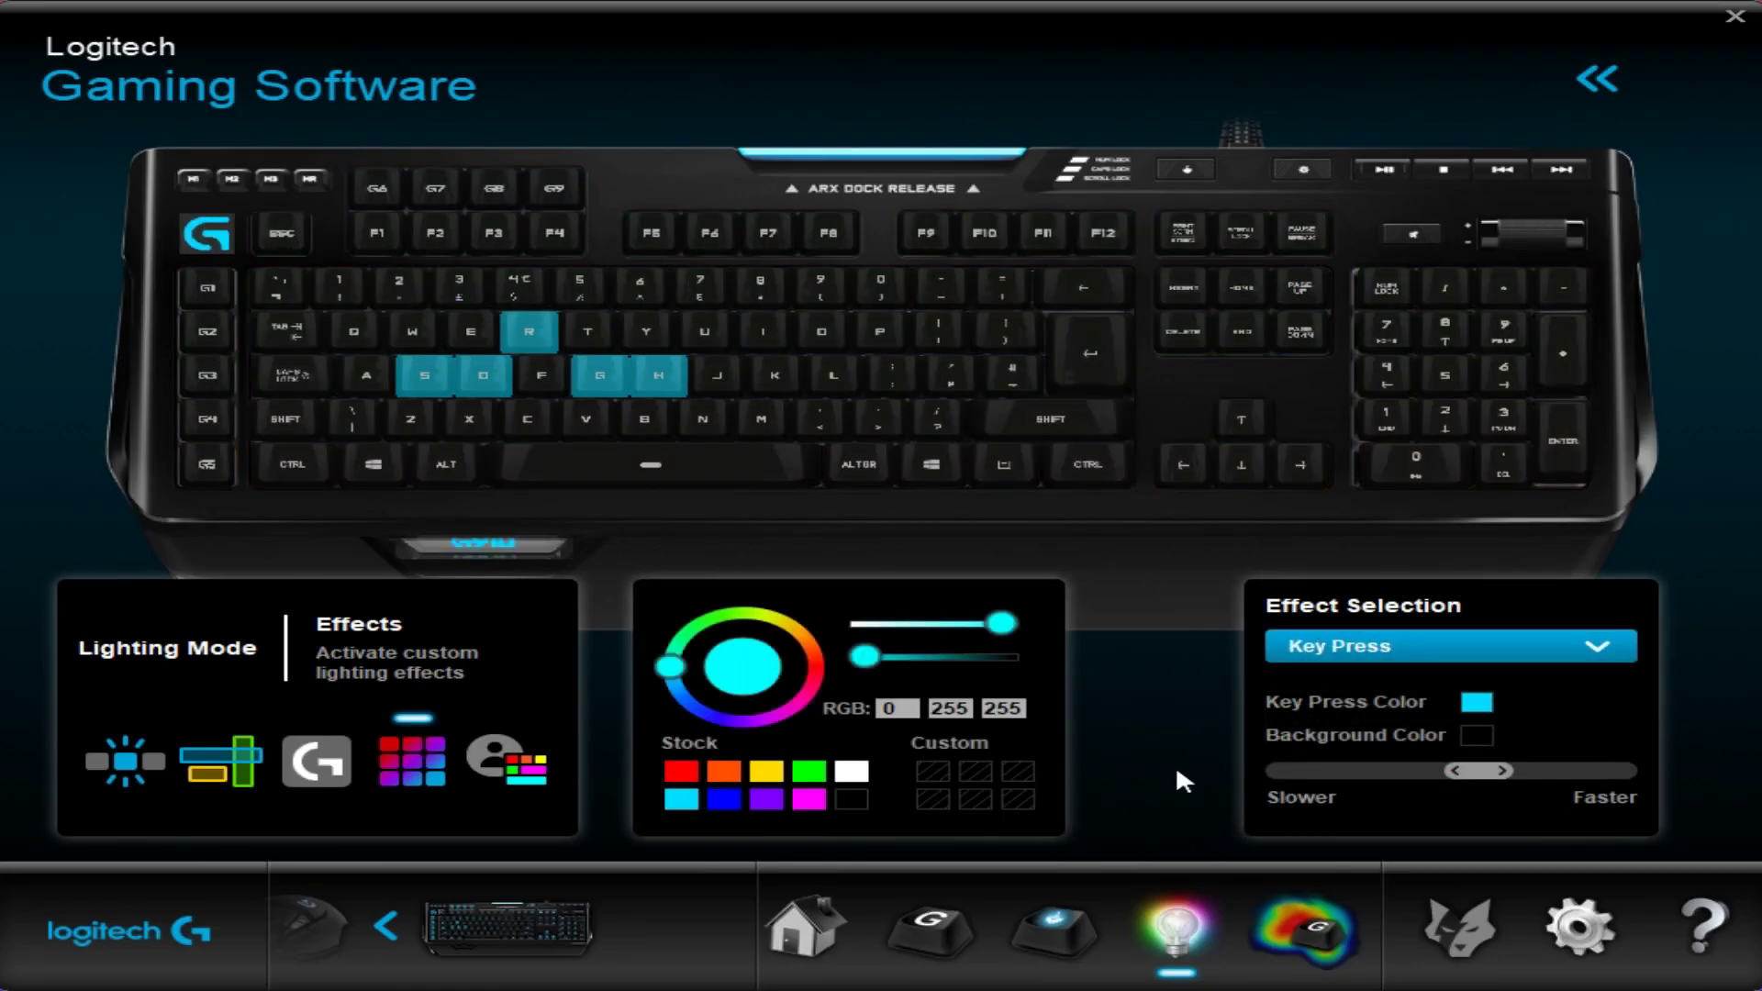
key(space)
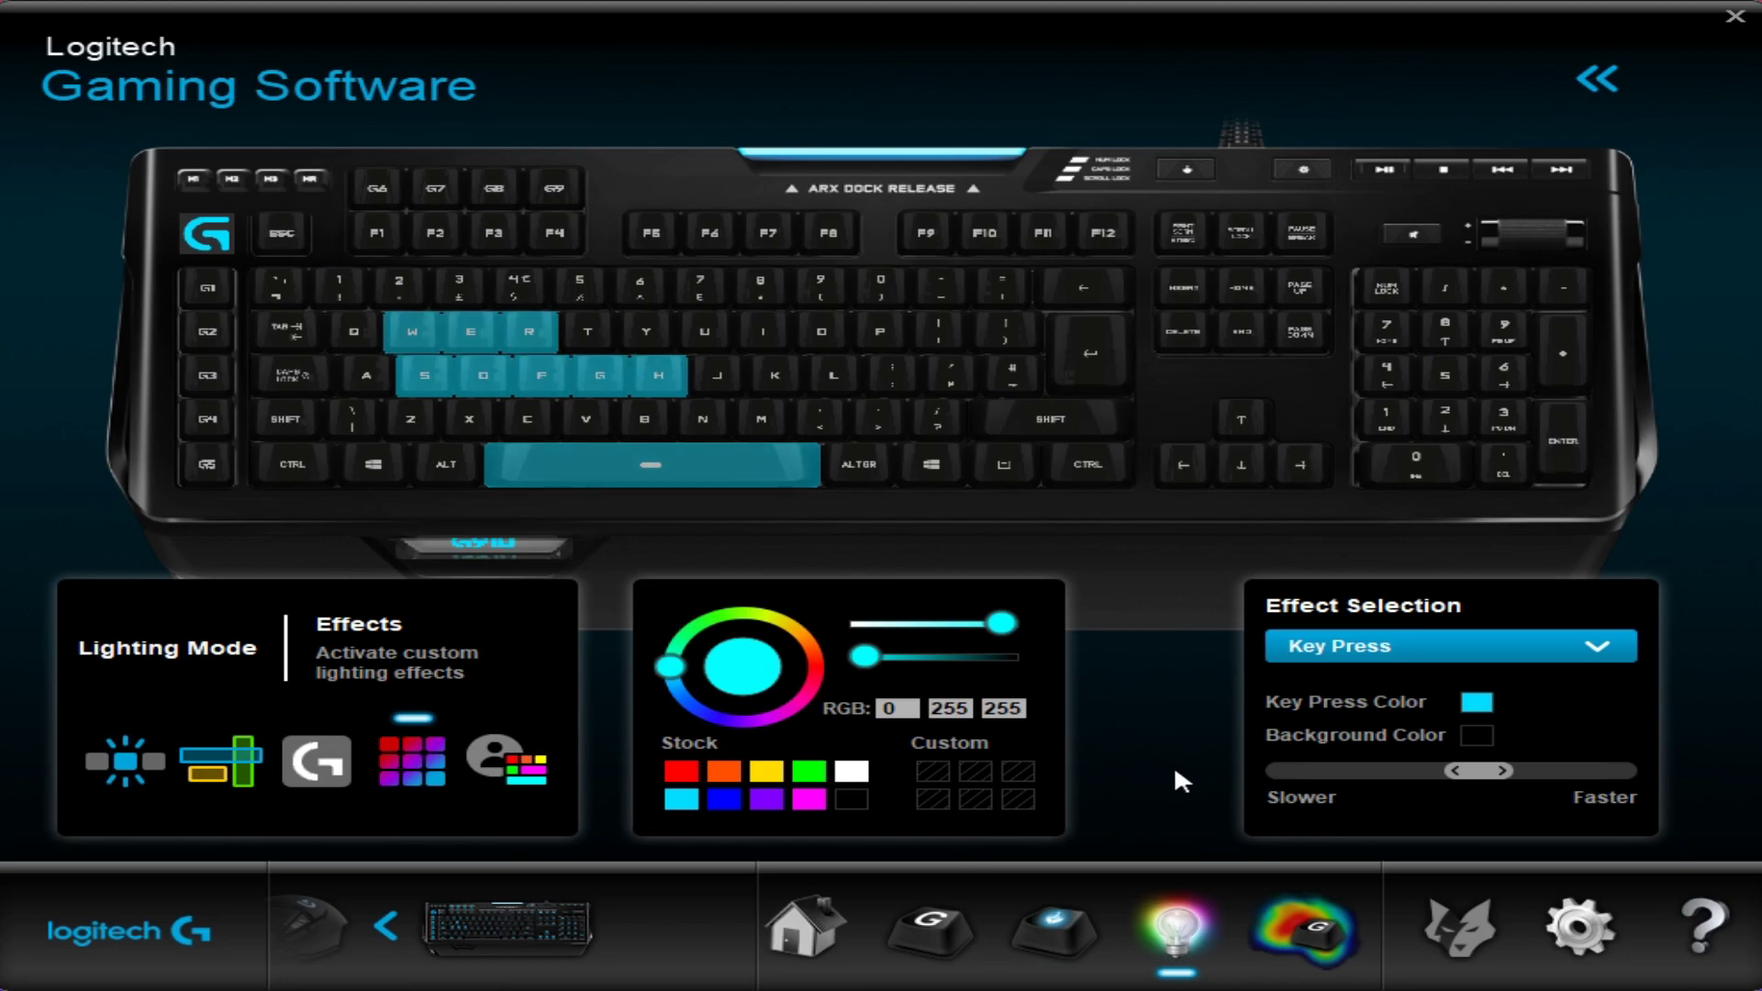
key(a)
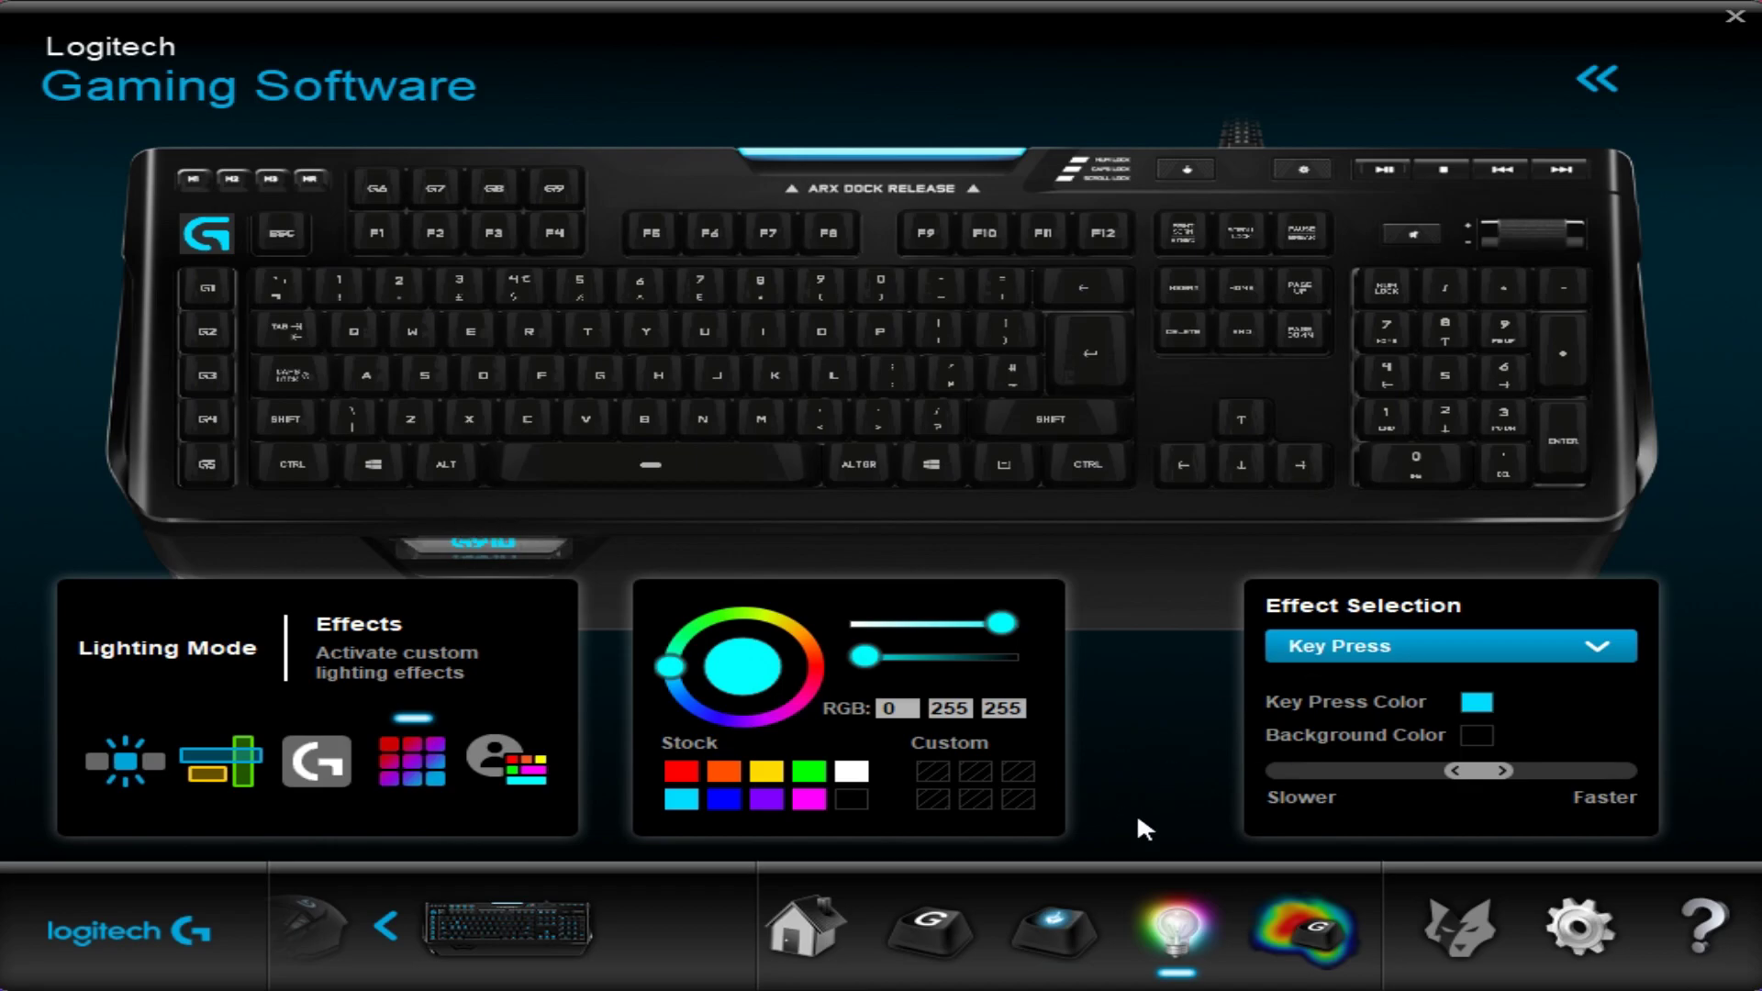
click(1303, 929)
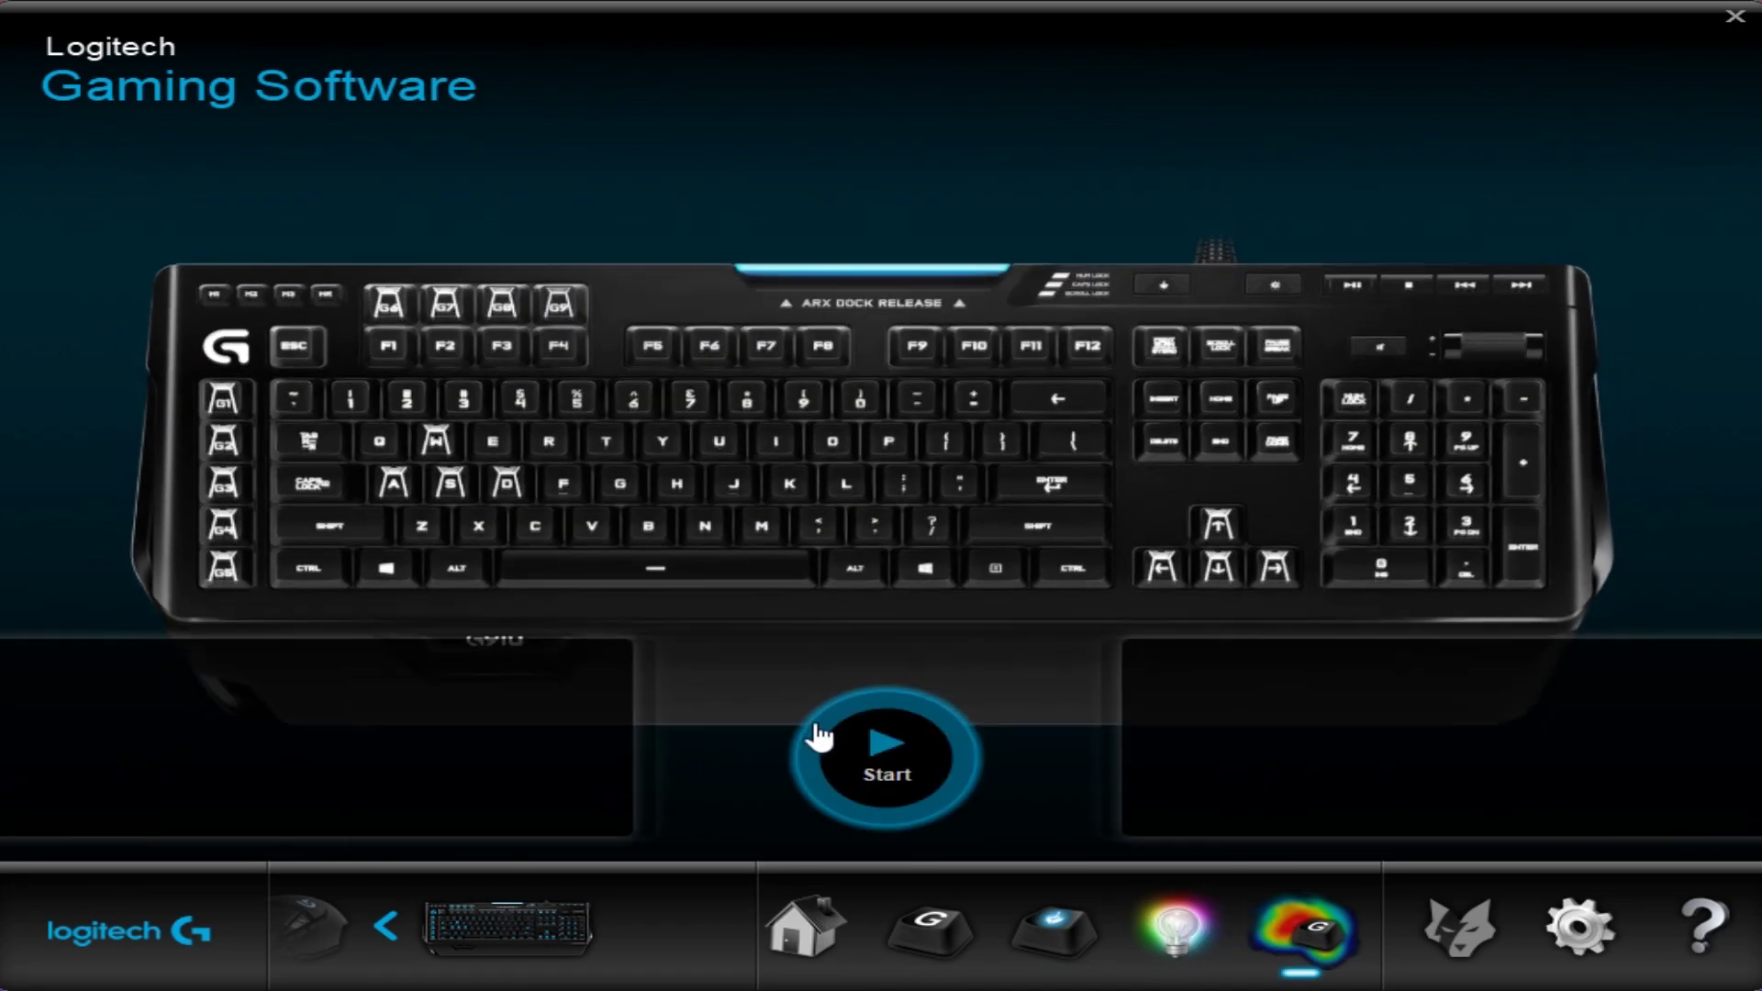
Step: Record a brief heatmap session to reveal the most-pressed keys, weighted centre and KPM
click(820, 734)
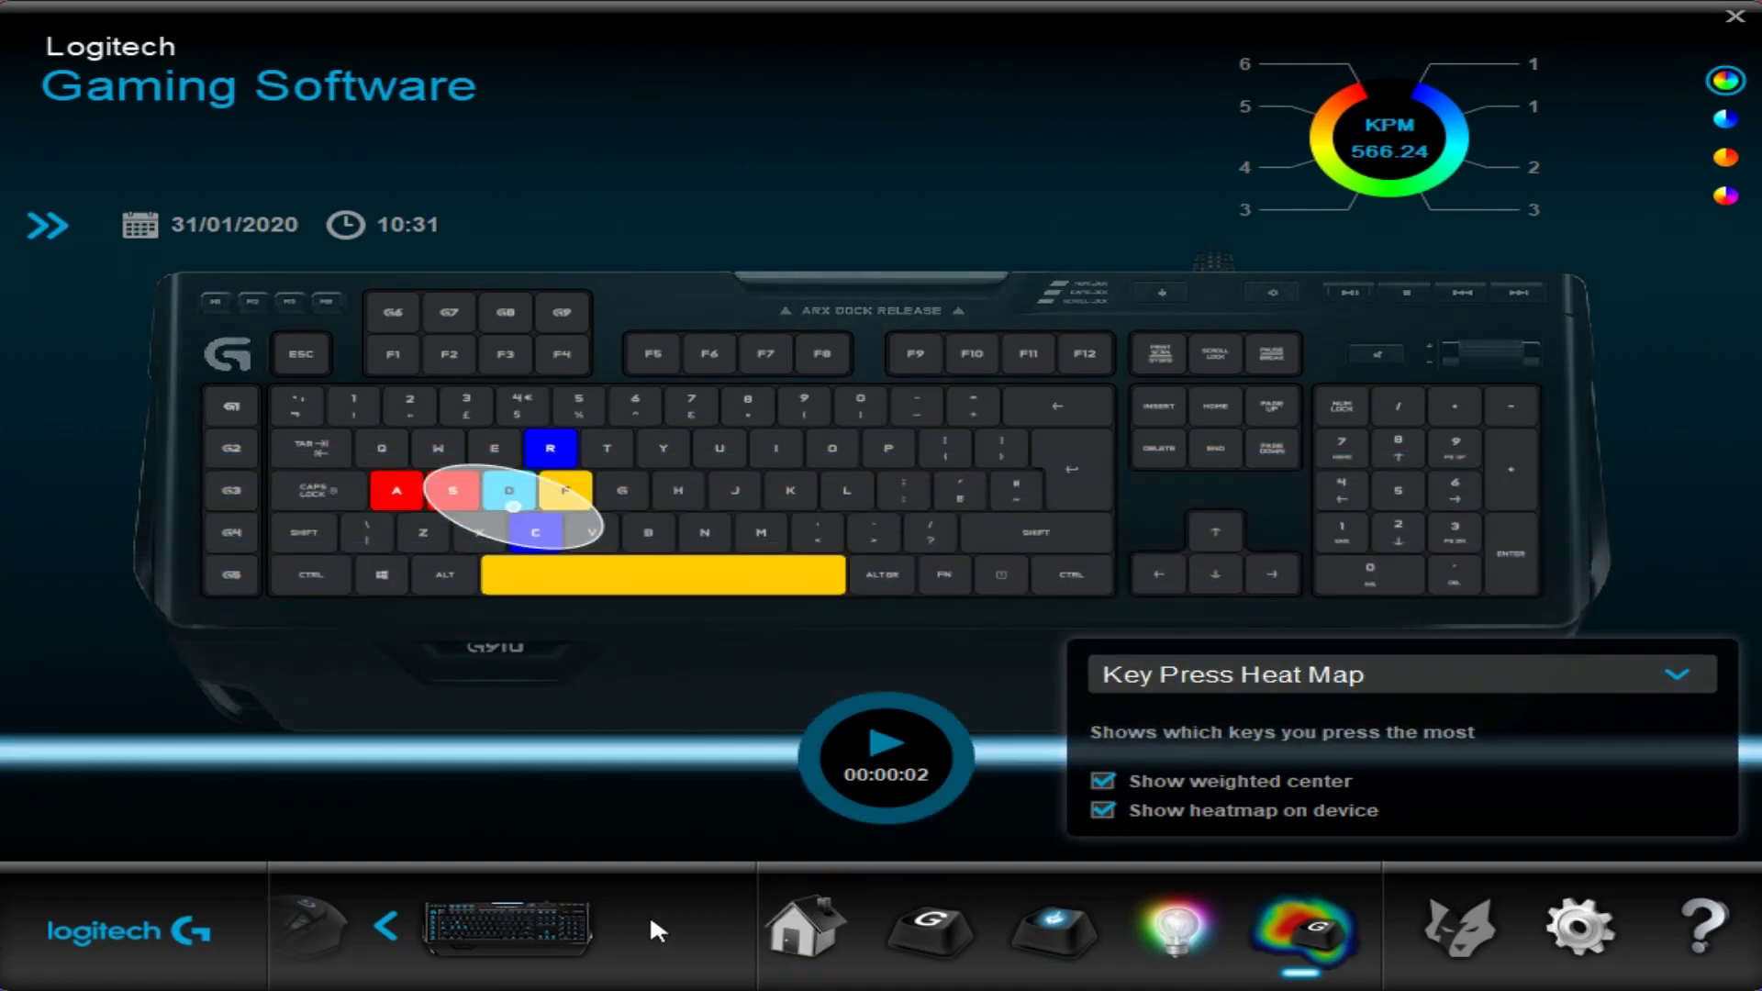
click(855, 808)
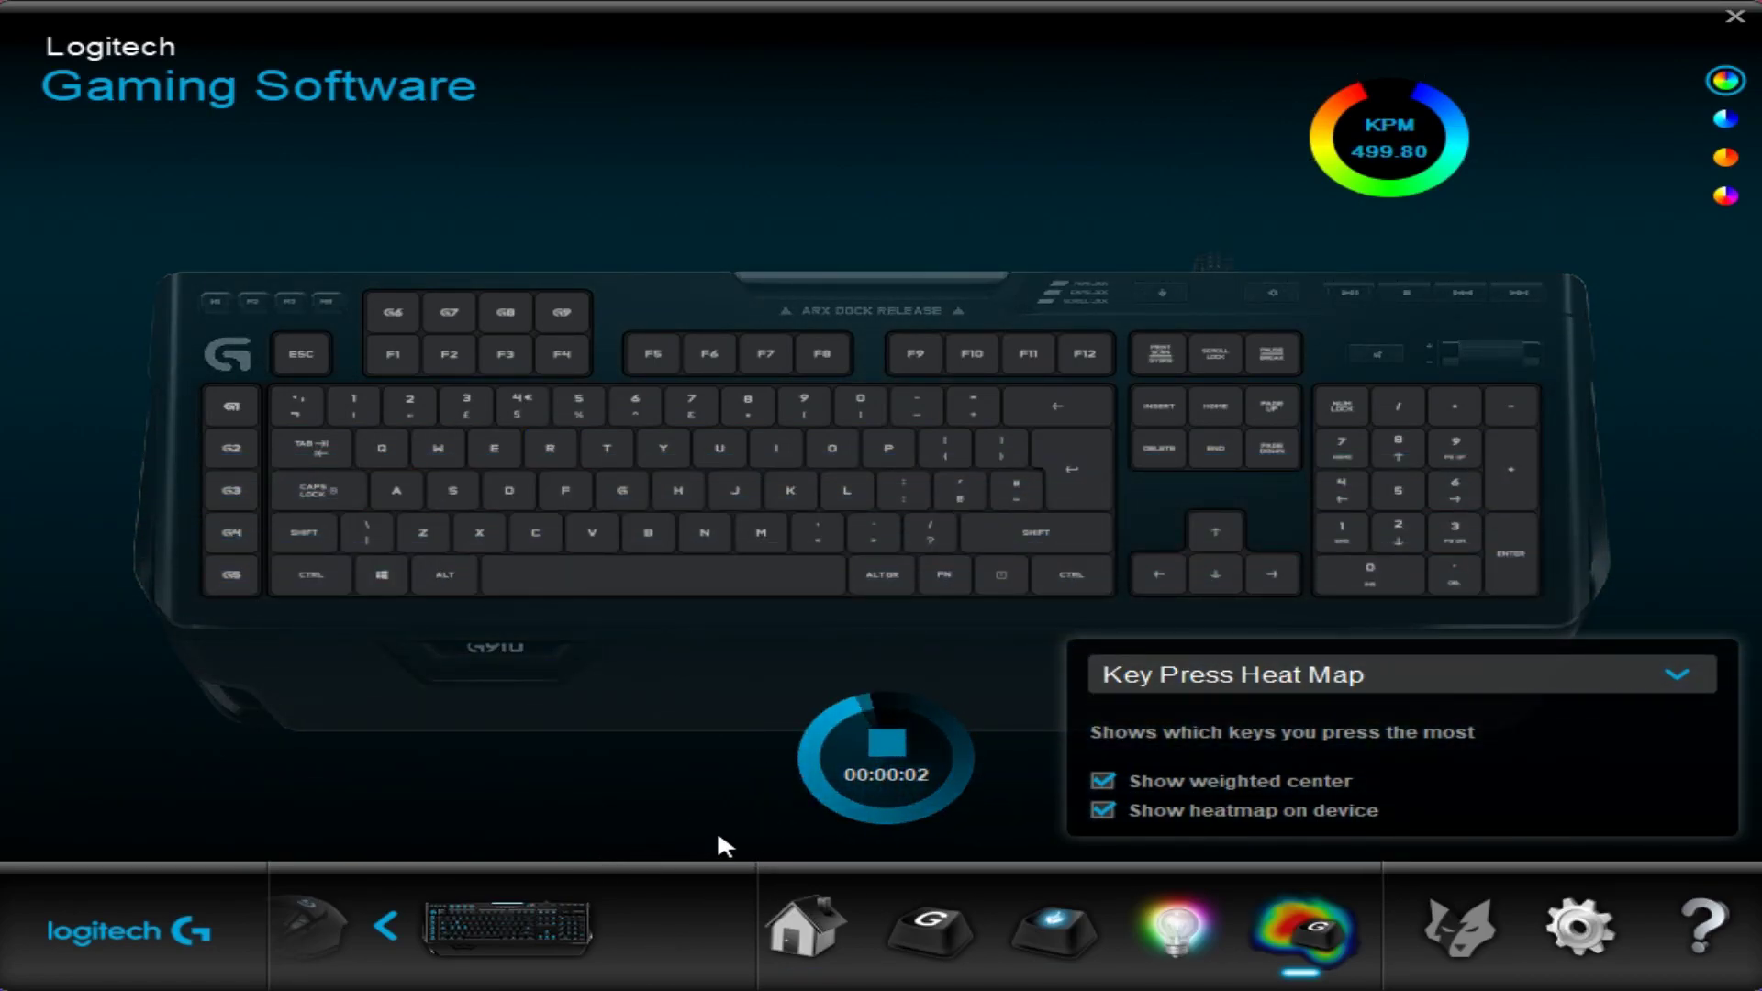
click(895, 748)
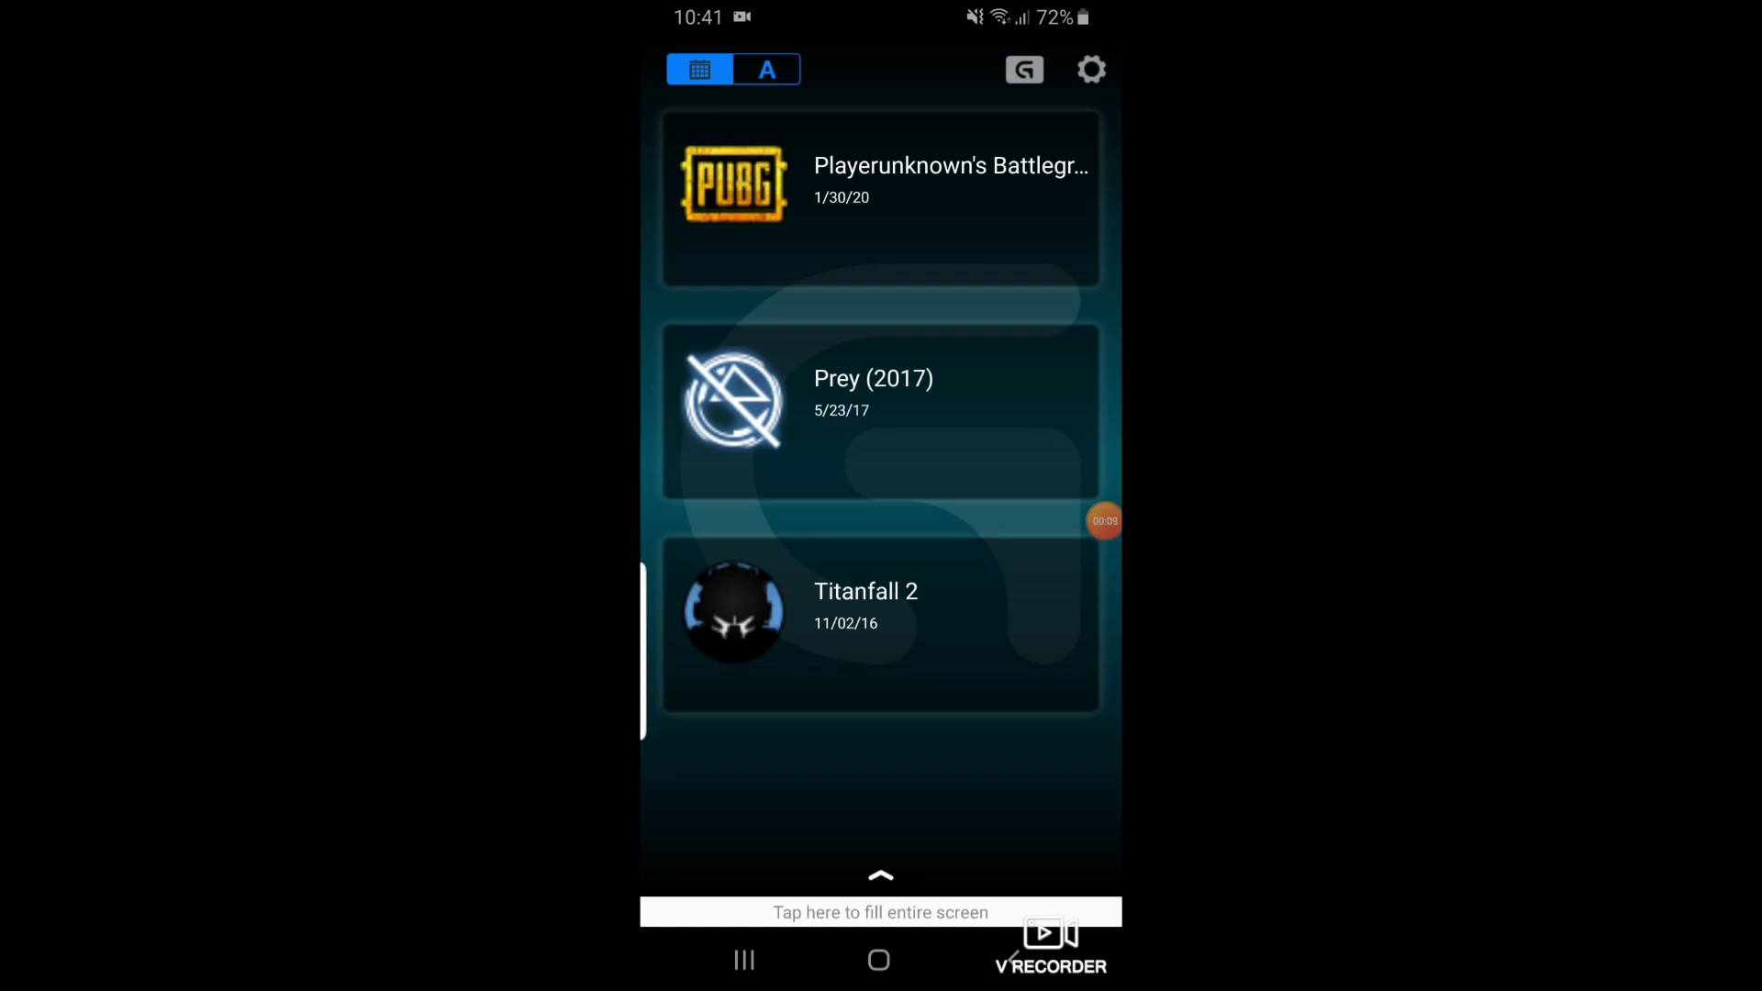
Step: Show live CPU, GPU and RAM usage on the PC Stats page from the ARX app drawer
click(880, 876)
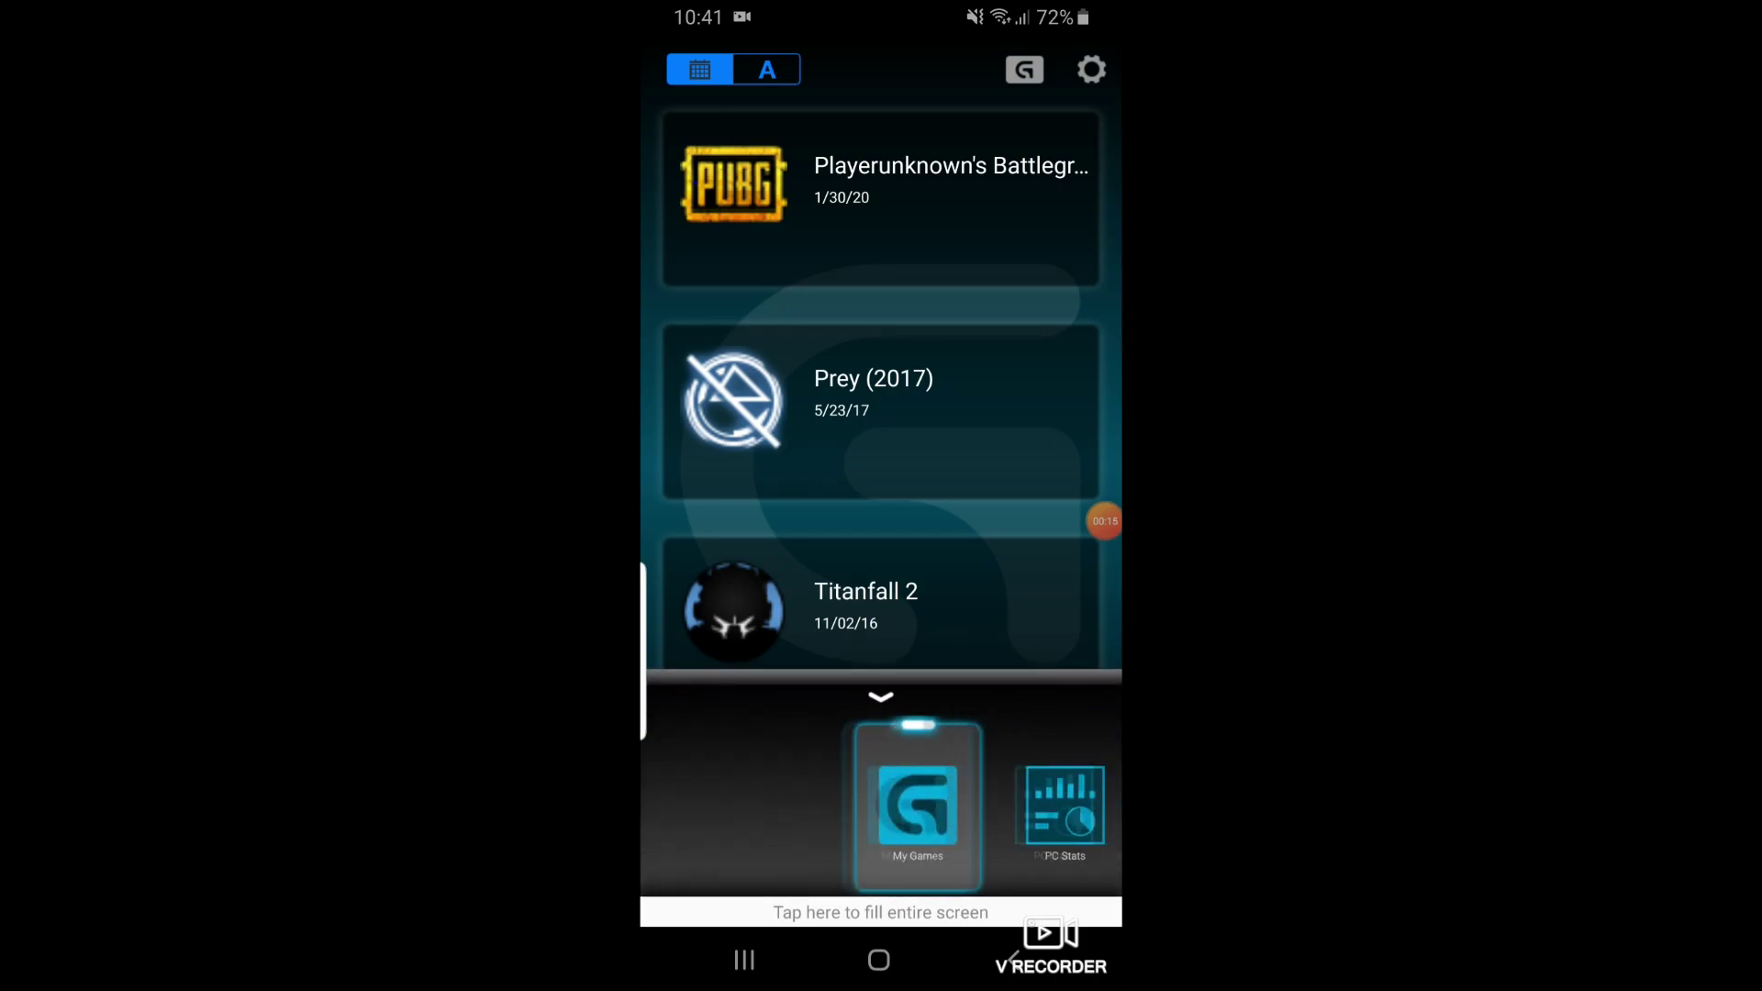
click(902, 806)
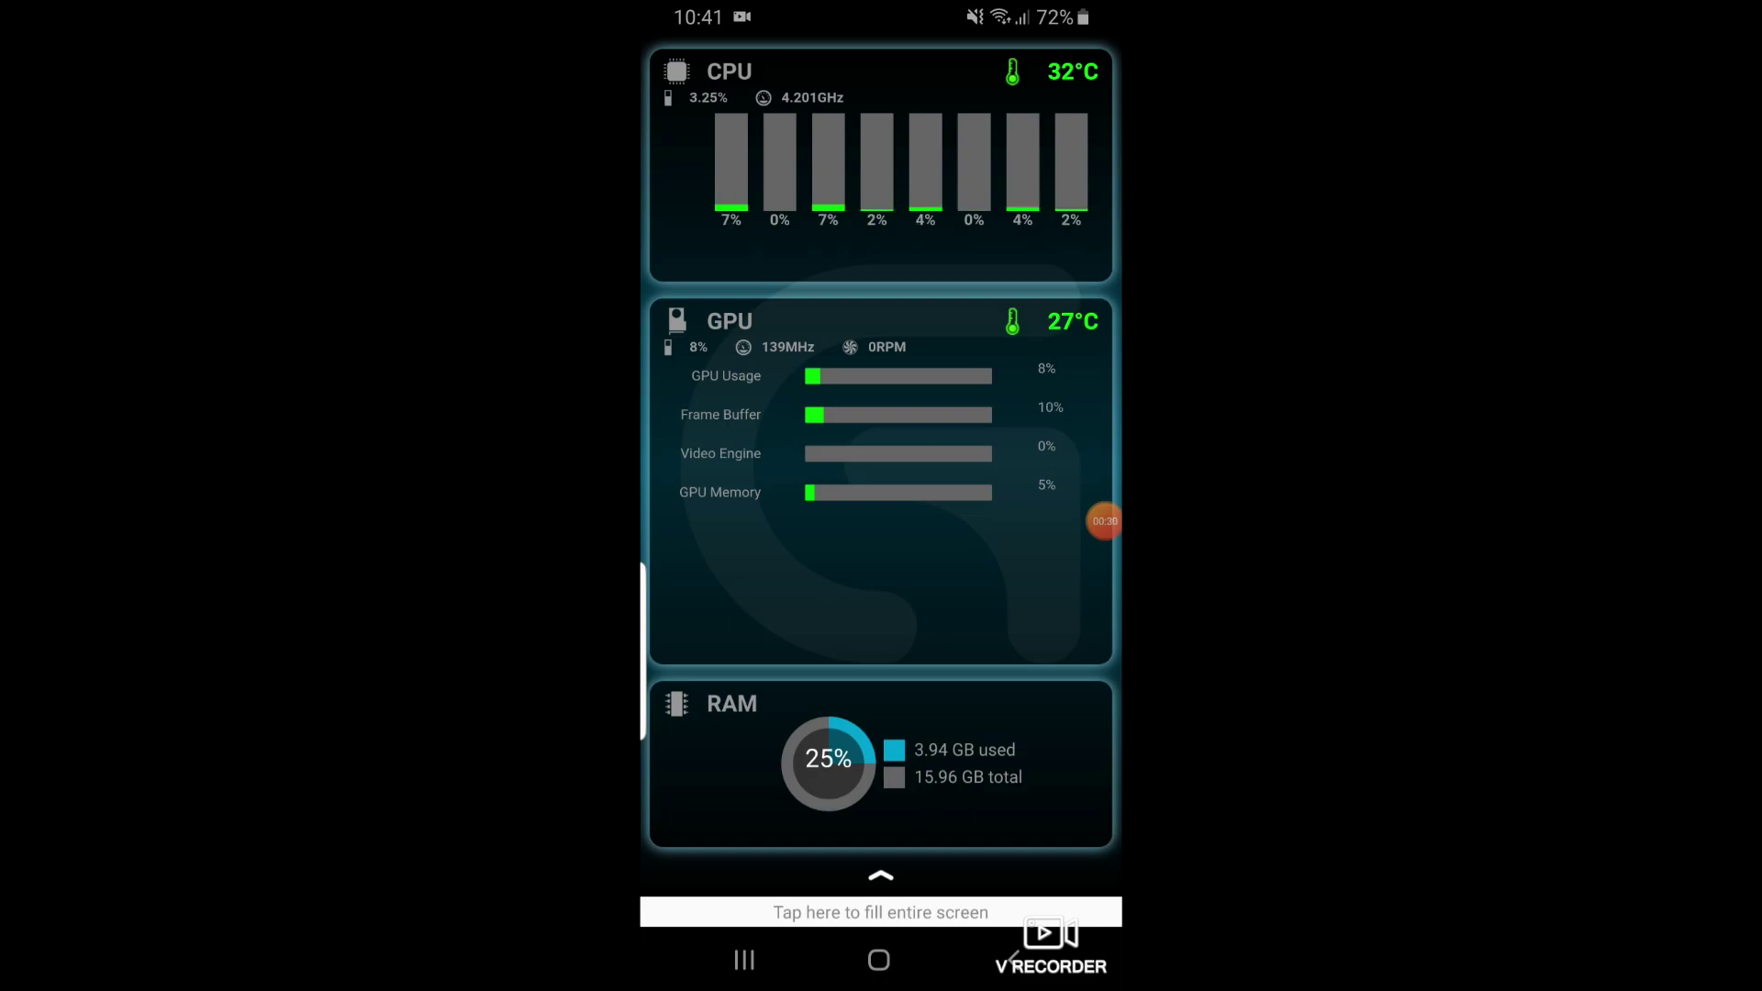
click(880, 875)
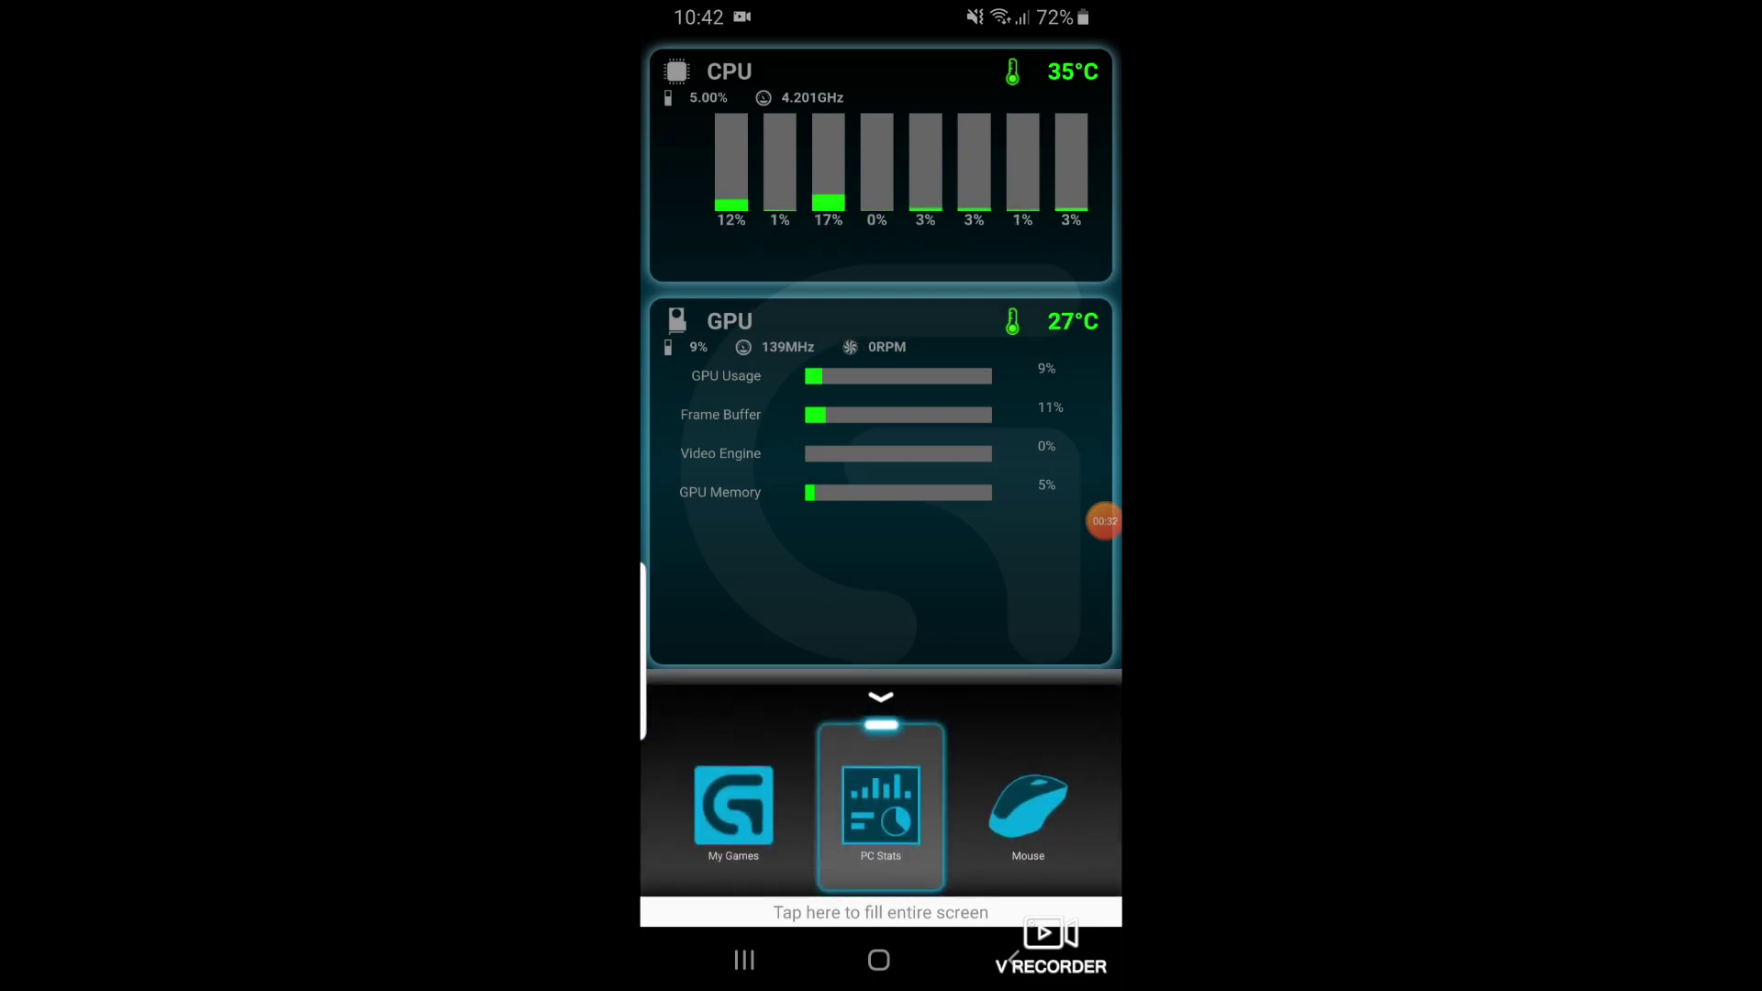
Step: View the G502 mouse page at 1600 DPI, then switch to the Media playback controls
click(914, 807)
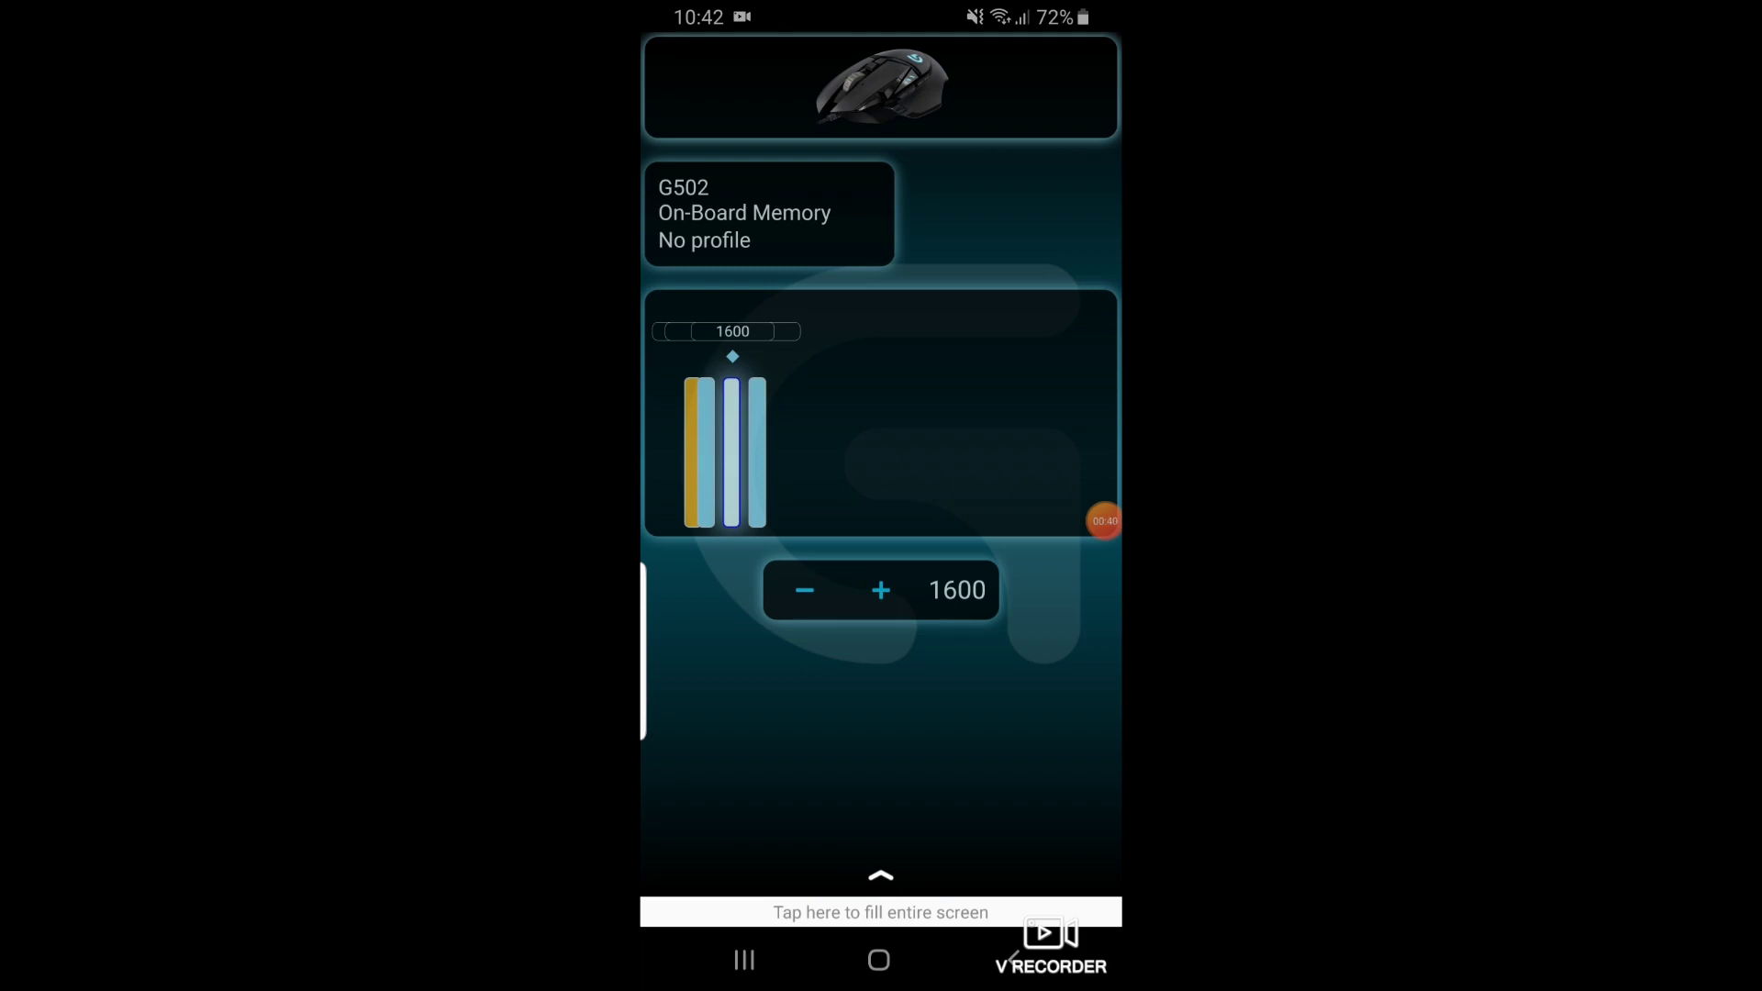
click(880, 875)
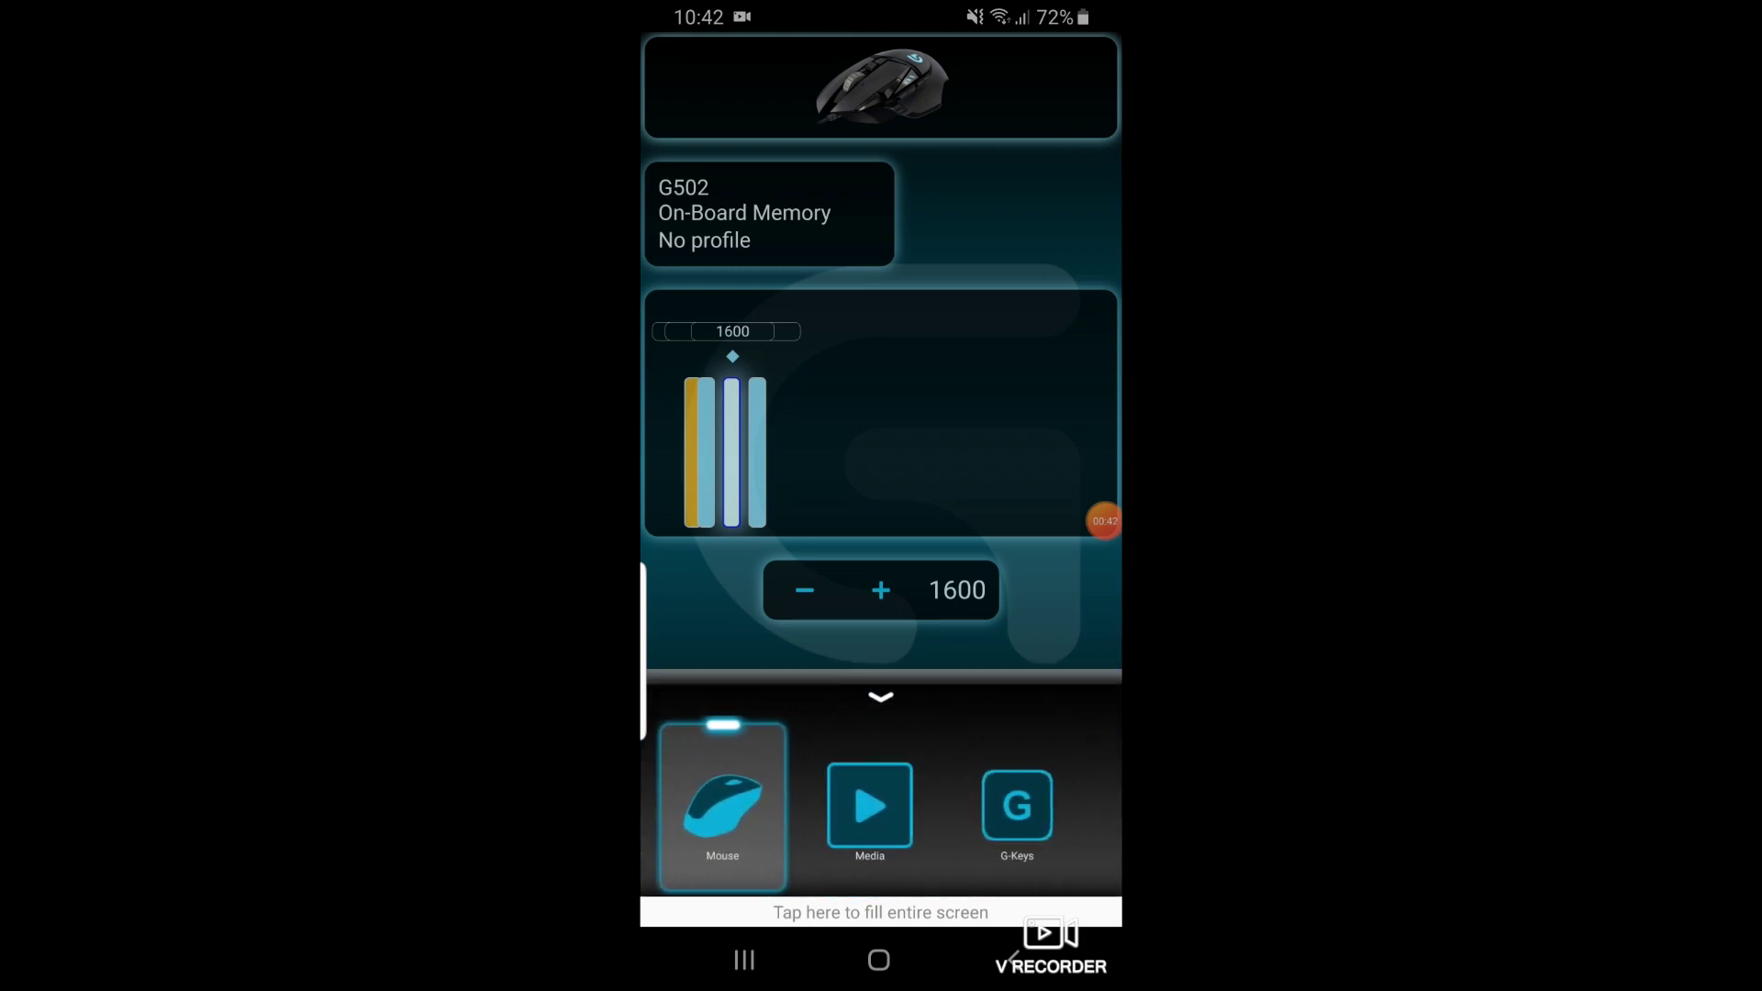
click(869, 805)
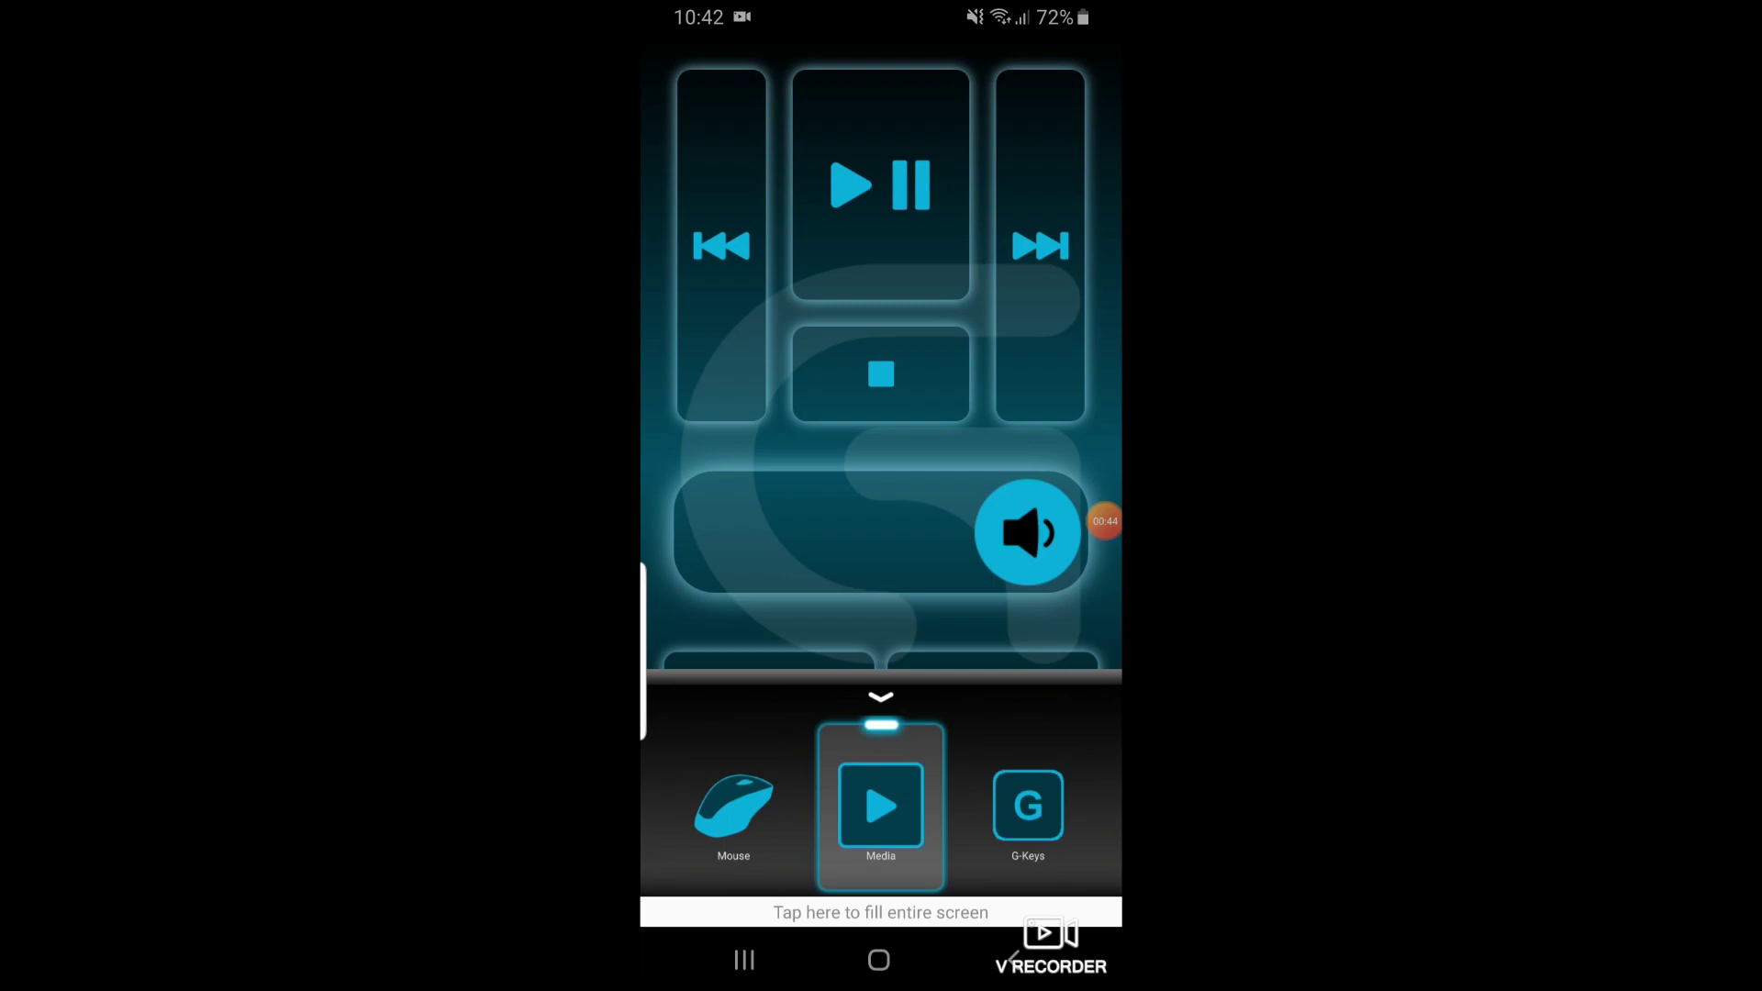
click(880, 696)
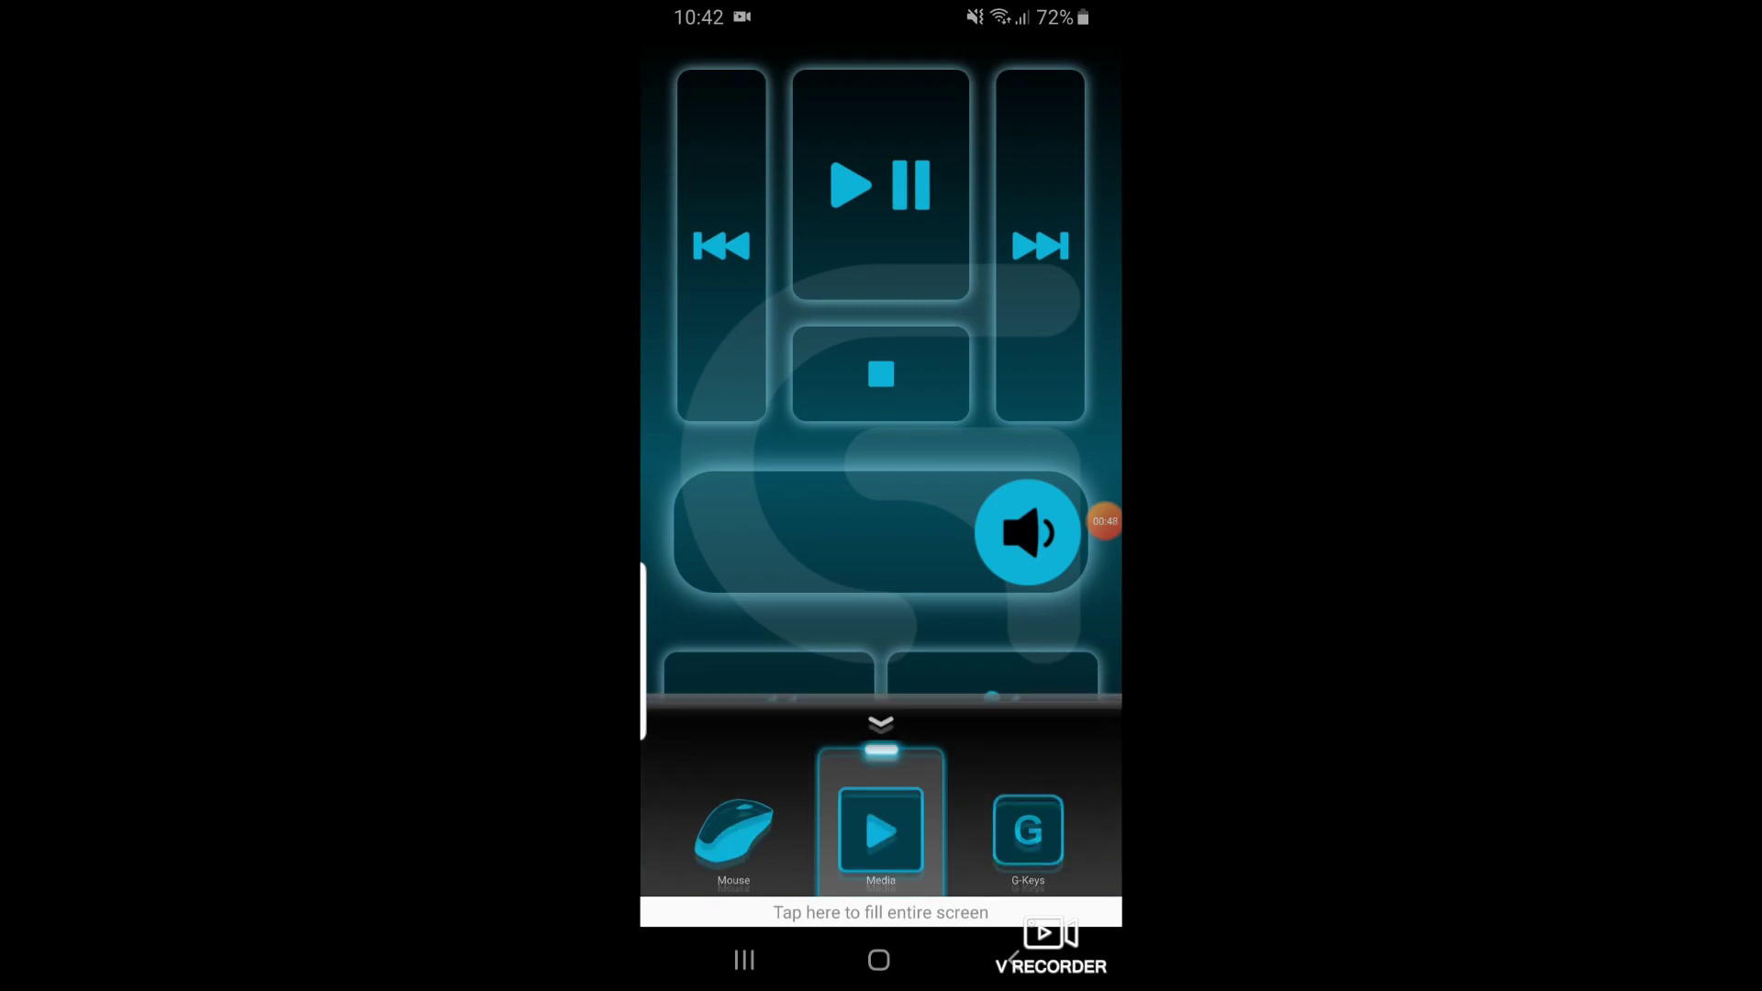
click(880, 876)
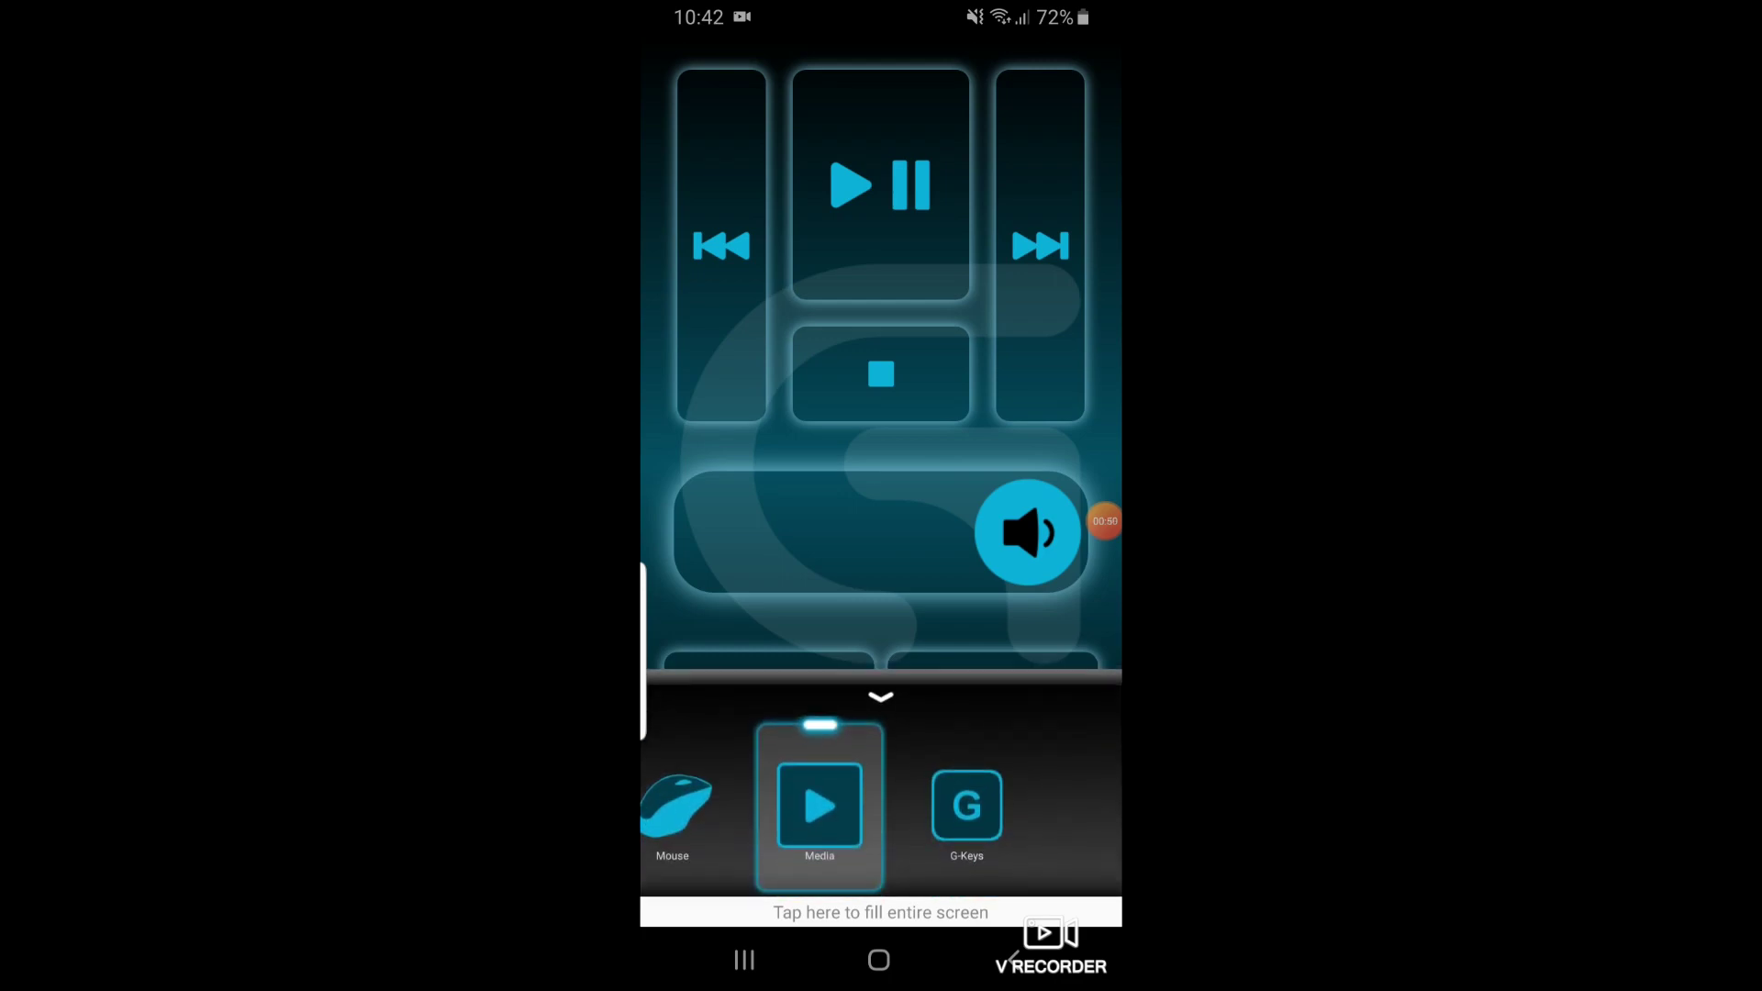
Step: Open the G-Keys page and close the drawer to see all G1–G8 assignments
click(888, 806)
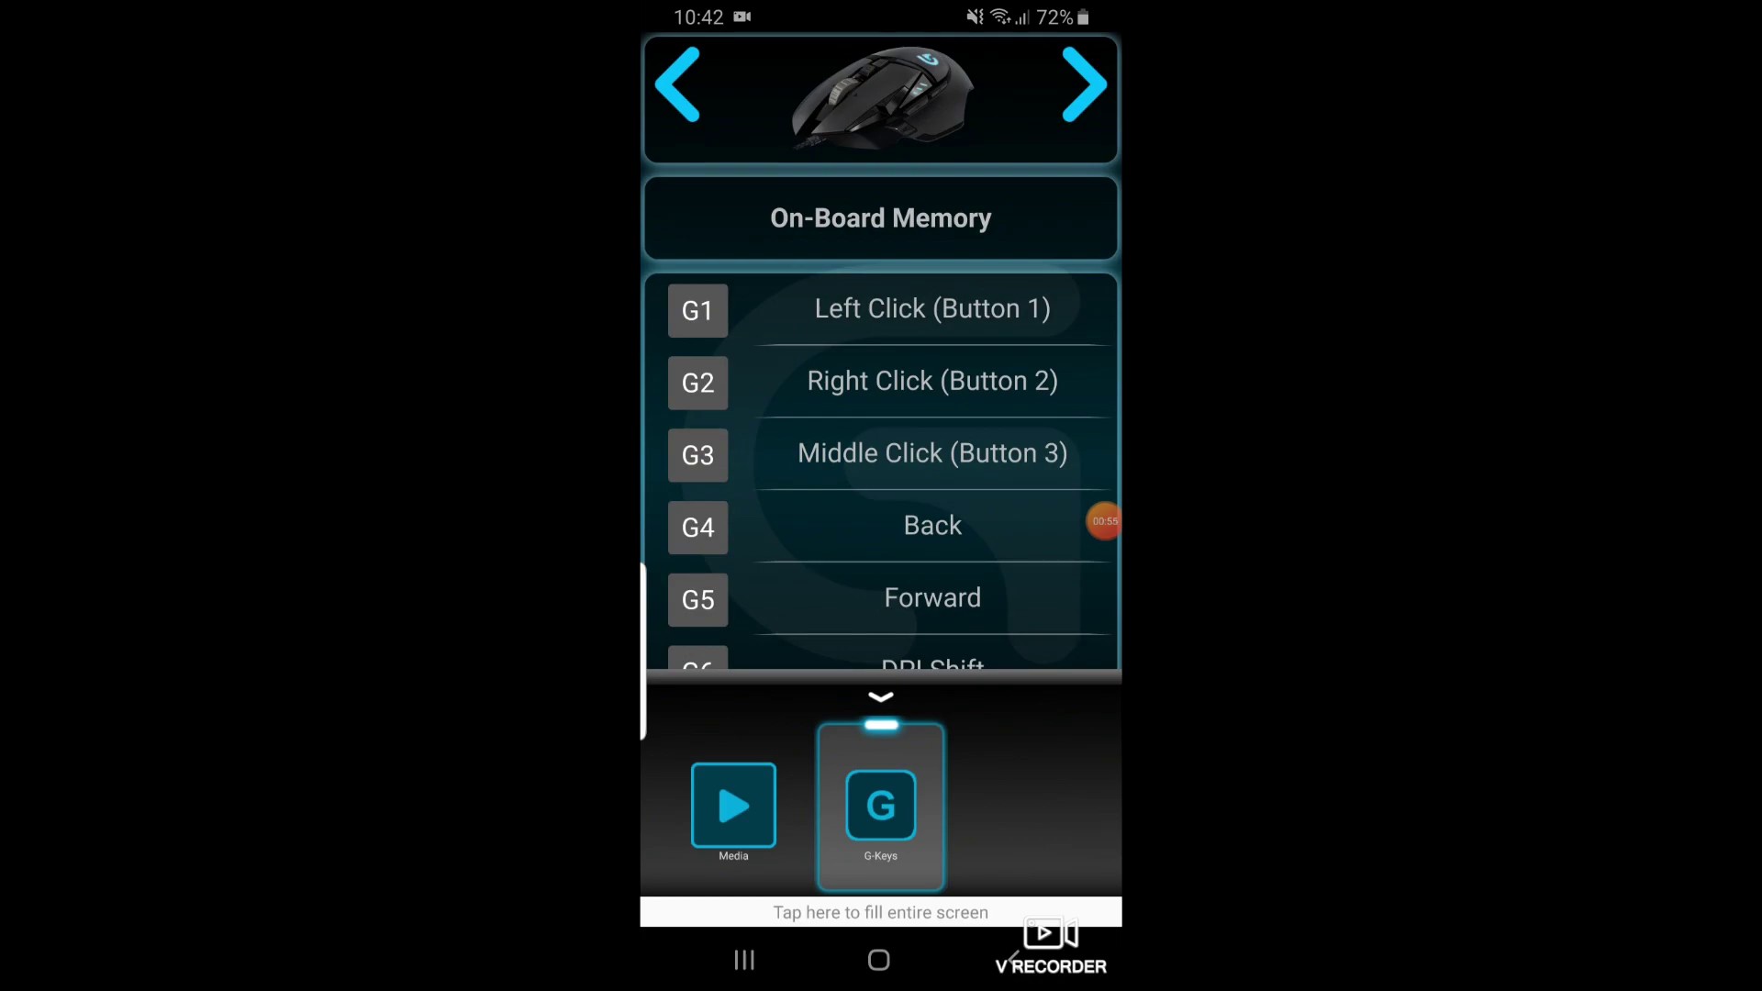
click(880, 696)
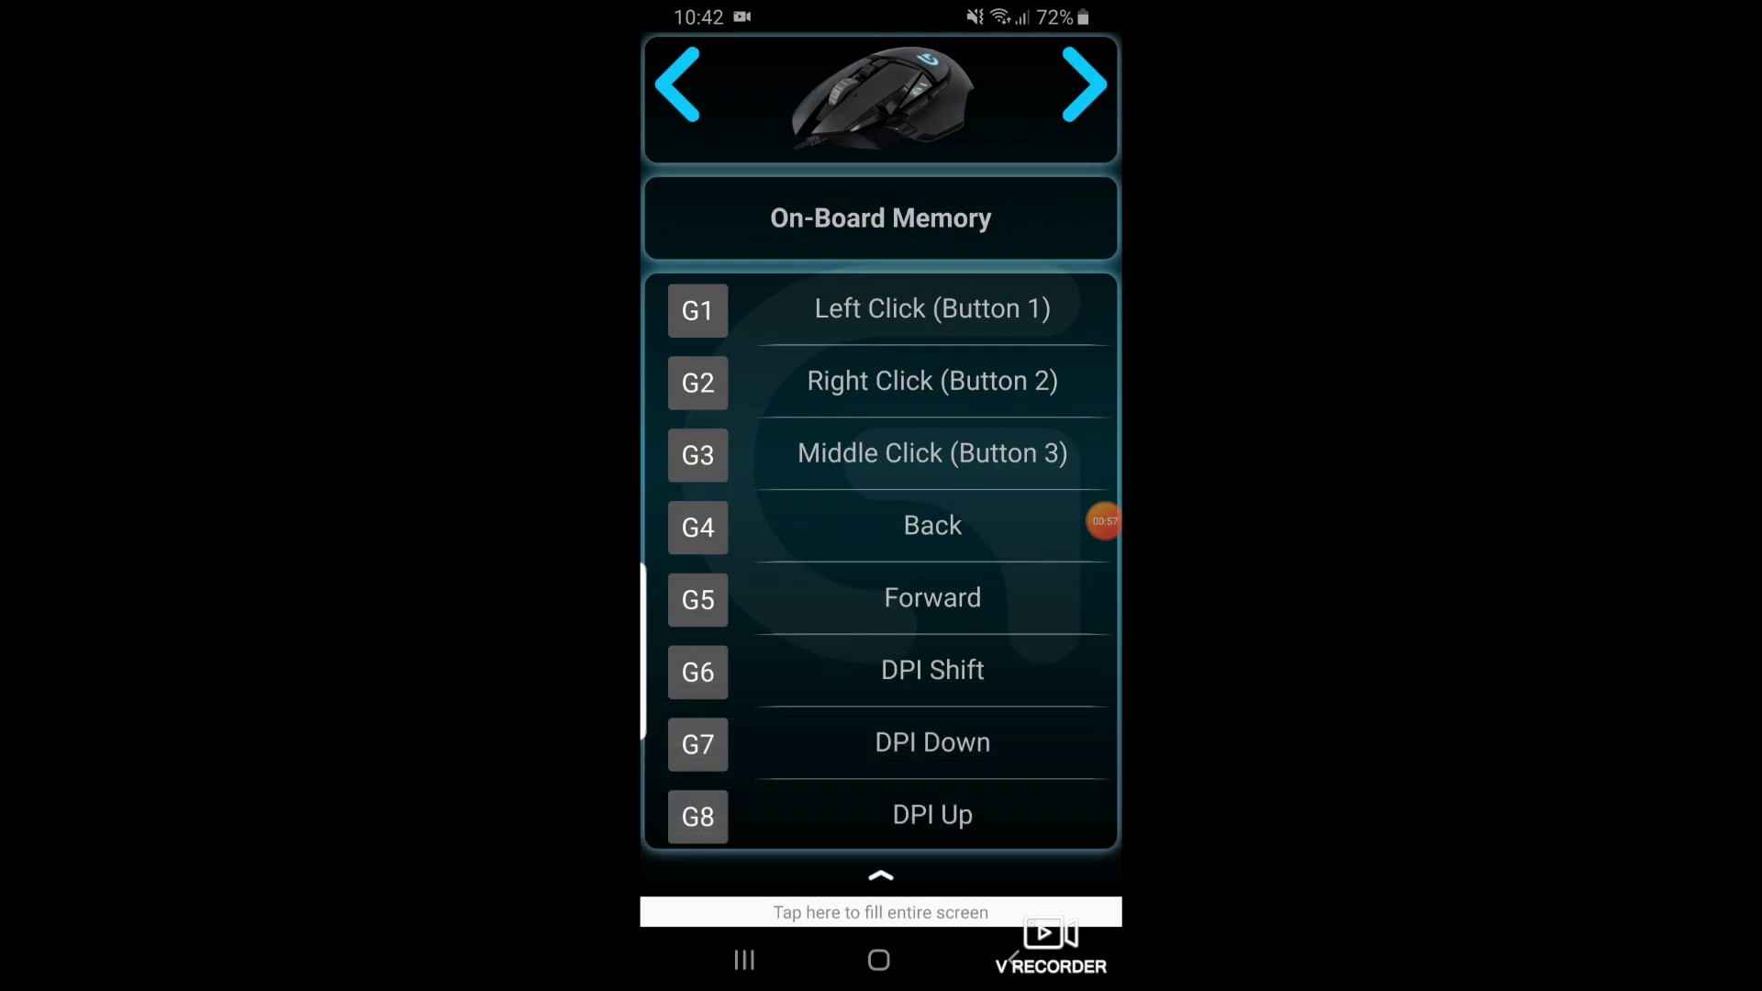